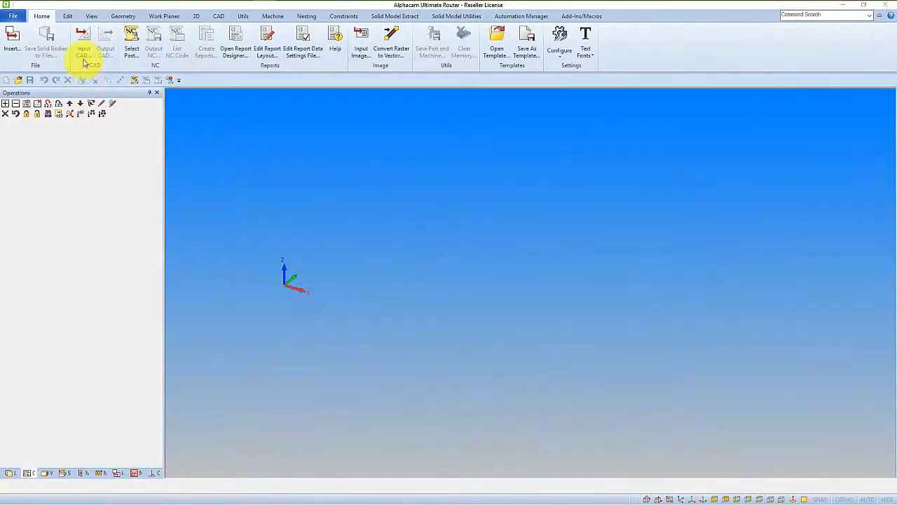
Step: Import the SOLIDWORKS assembly MUEBLE TV.SLDASM, saving each aligned solid body to a separate file in the custom output folder
left_click(83, 55)
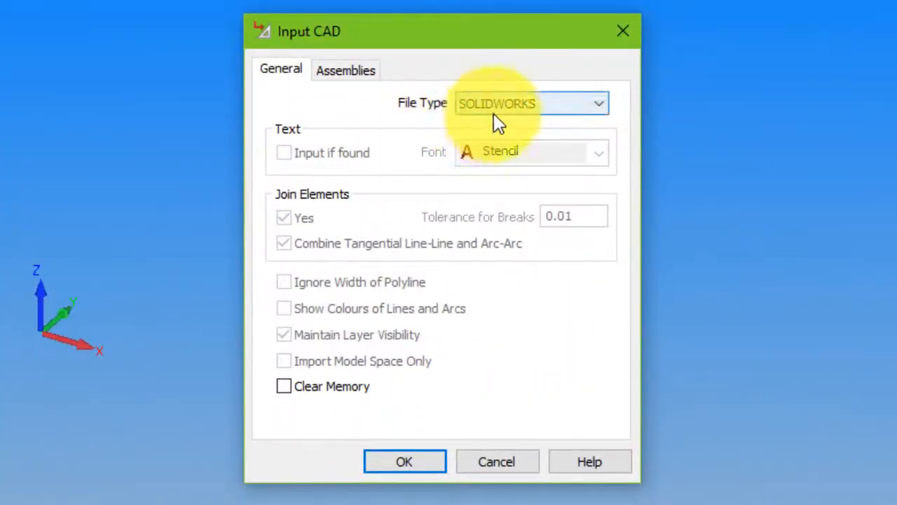
left_click(358, 70)
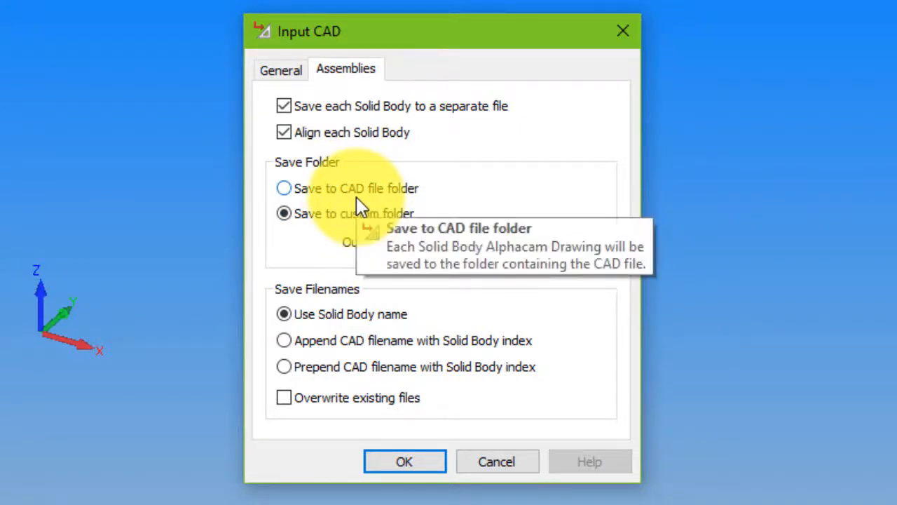
left_click(321, 217)
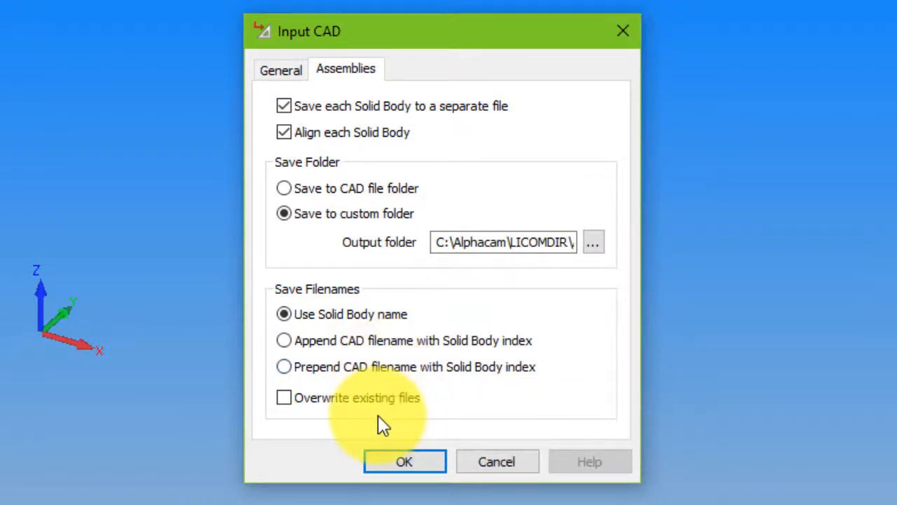
left_click(404, 460)
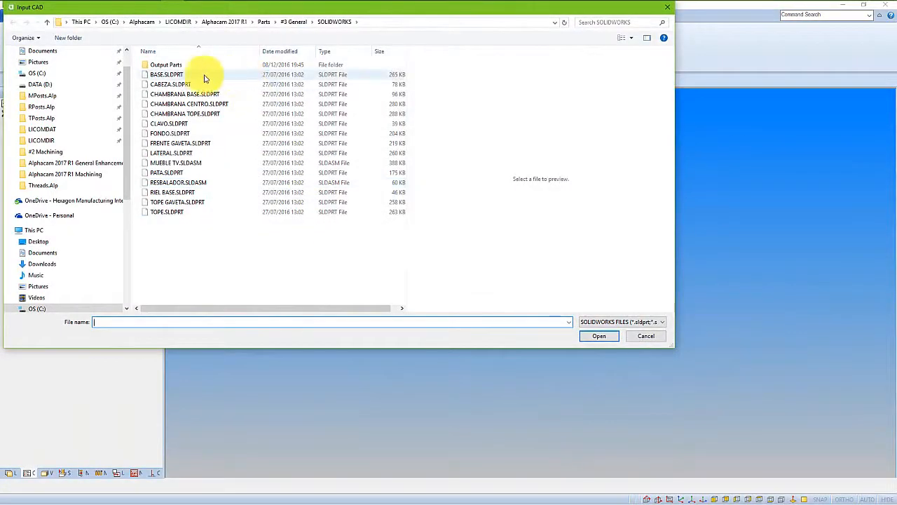
left_click(195, 164)
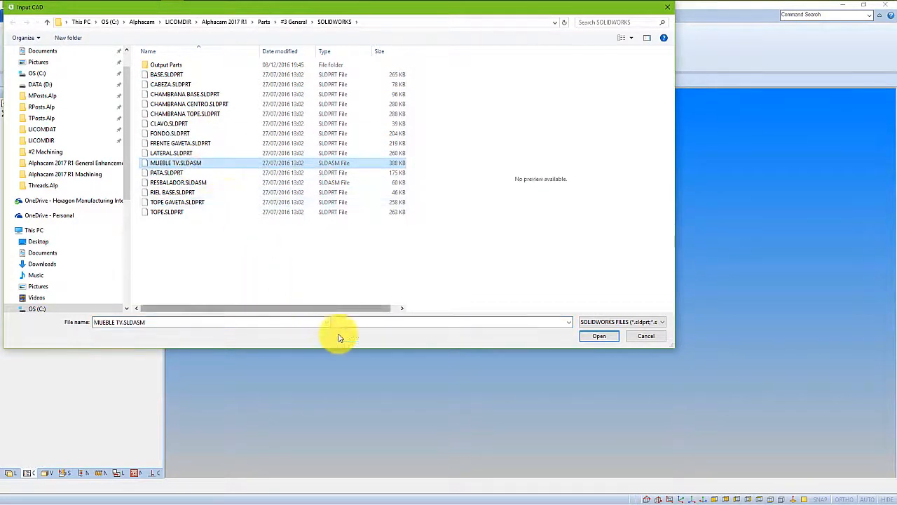
left_click(598, 336)
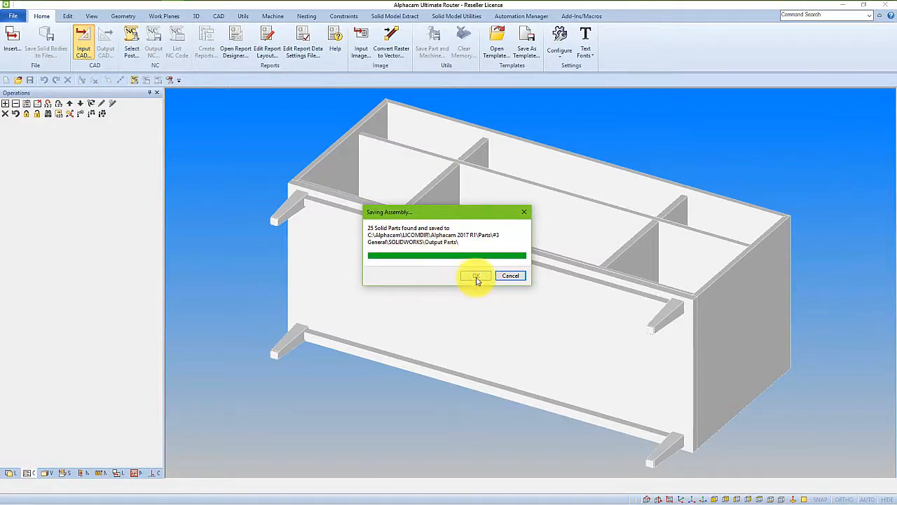
left_click(476, 277)
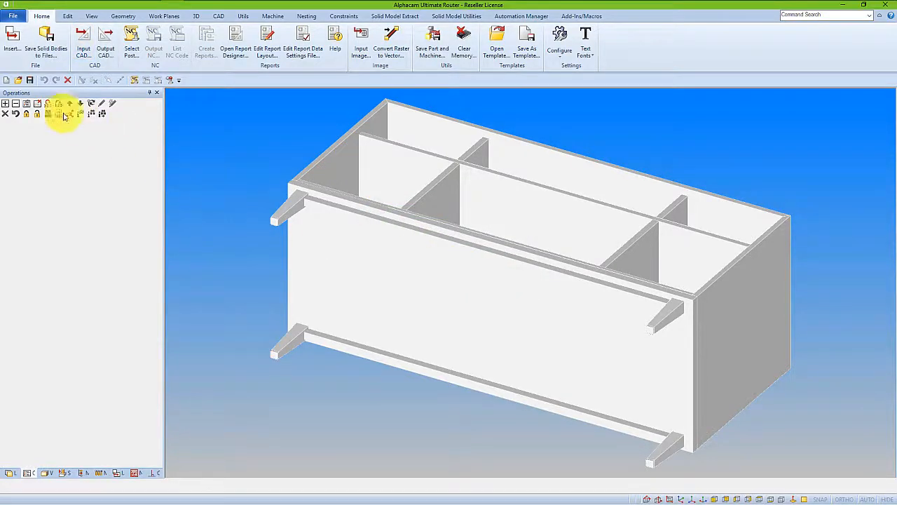
Step: Start opening a drawing without saving the assembly and browse to the Output Parts folder under #3 General, SOLIDWORKS
left_click(20, 81)
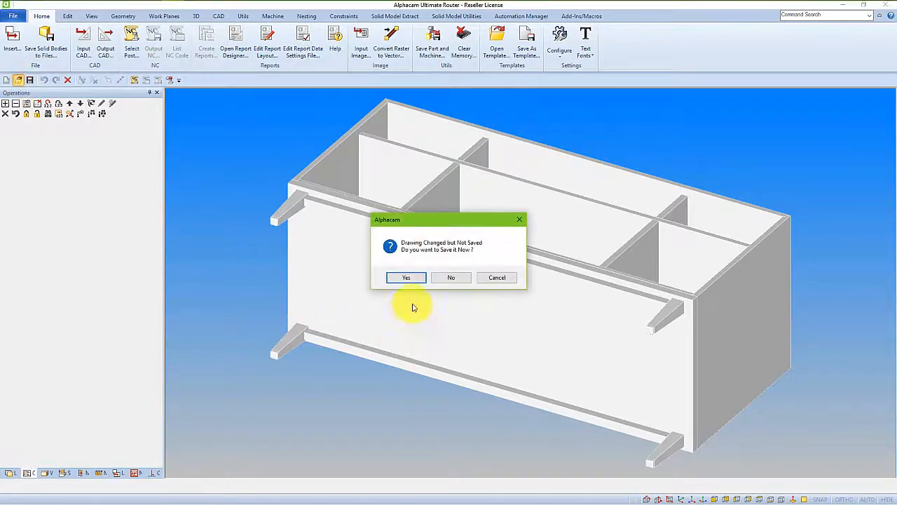
left_click(451, 278)
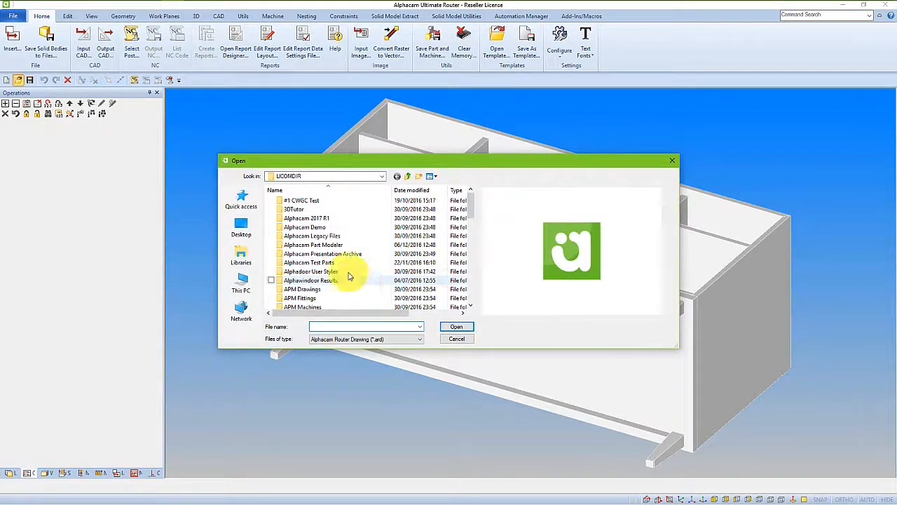
double_click(311, 218)
double_click(294, 201)
double_click(302, 219)
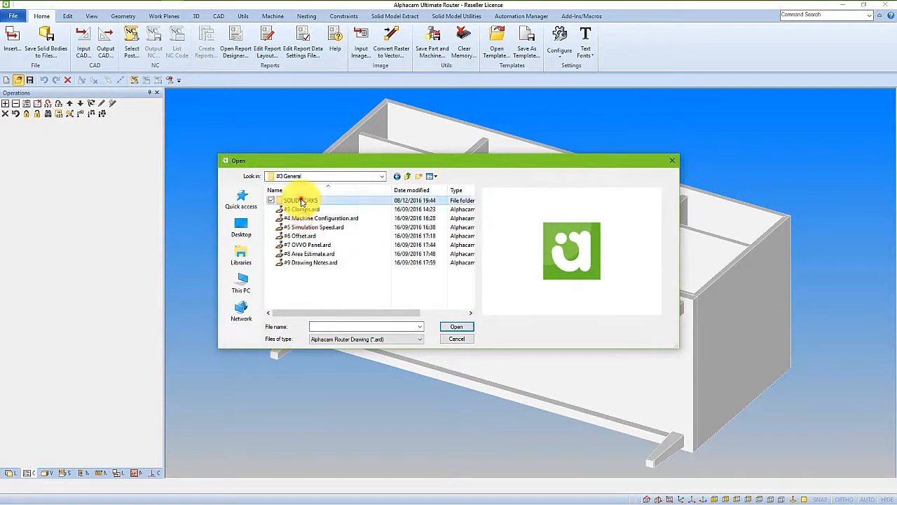
double_click(292, 201)
left_click(302, 201)
double_click(301, 202)
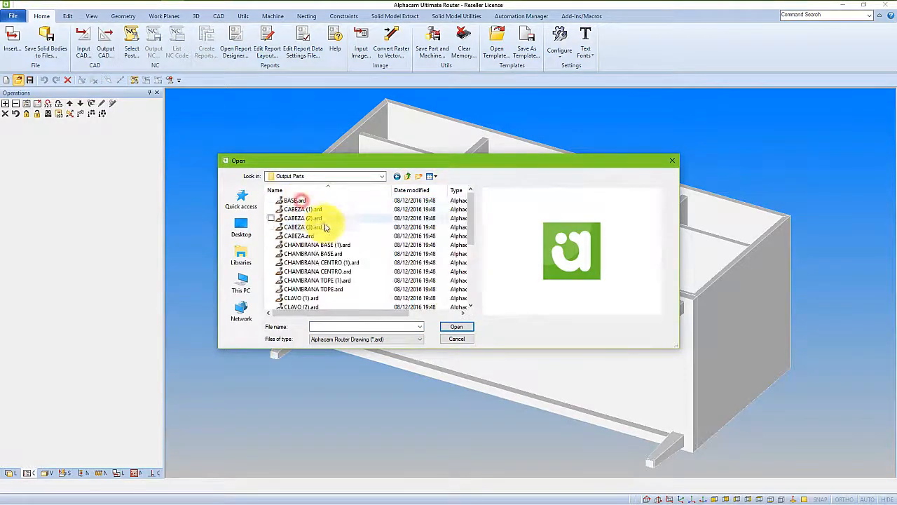
Step: Preview BASE.ard and look through the saved part drawings down to TOPE.ard
left_click(294, 200)
left_click_drag(472, 233, 473, 298)
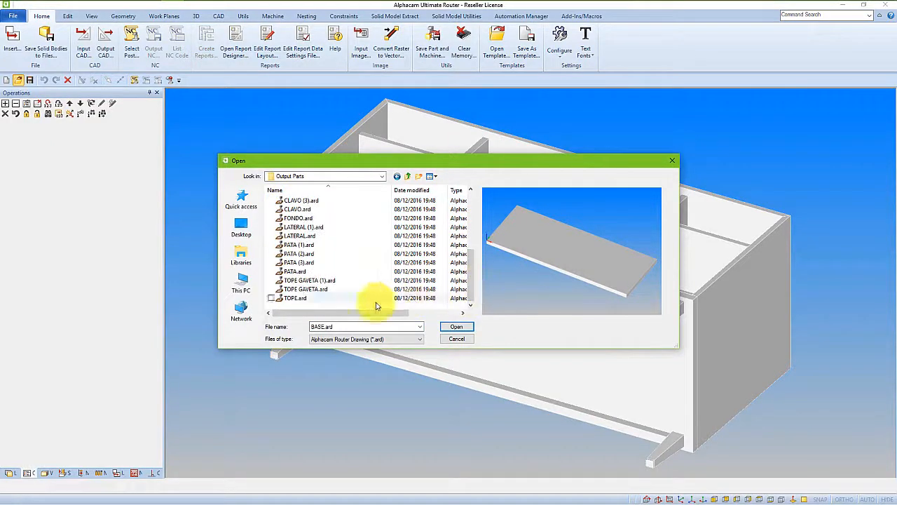
left_click(311, 299)
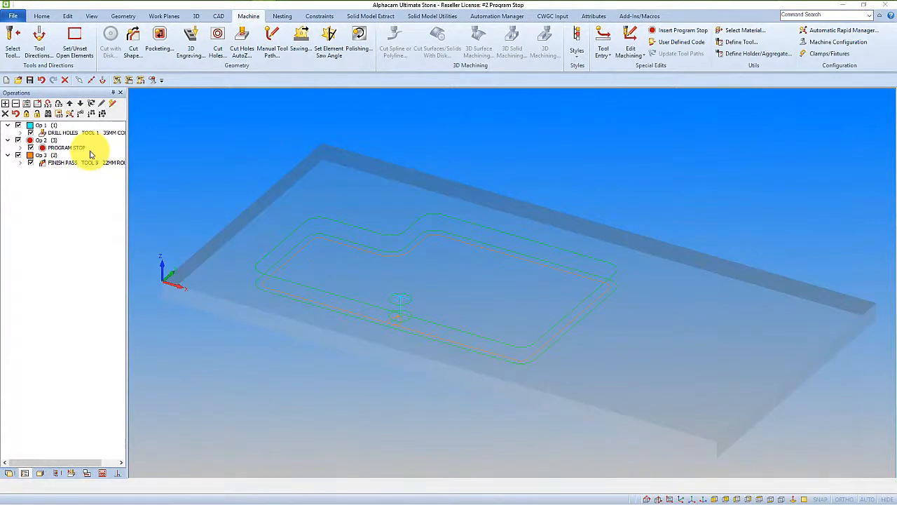
Step: Run the solid simulation of the #2 Program Stop drawing
left_click(70, 473)
left_click(30, 104)
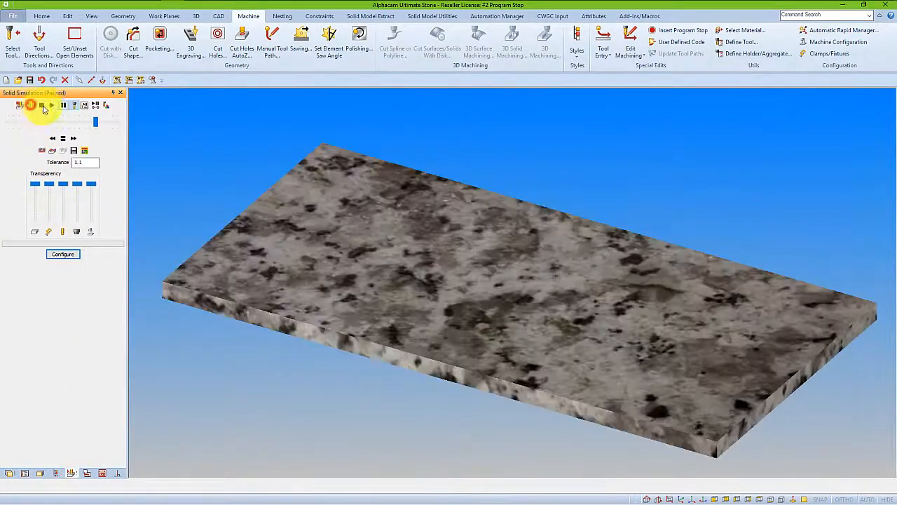
left_click(53, 107)
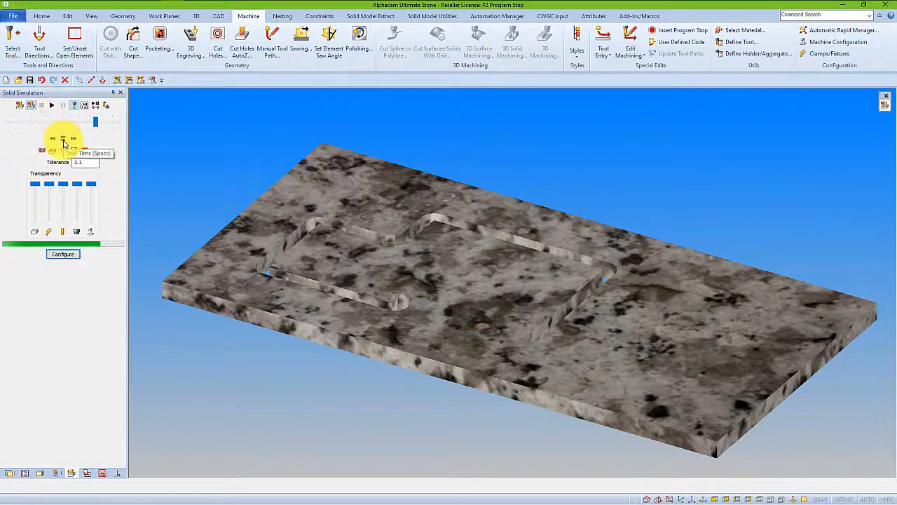
Step: End the solid simulation and enable Stop when Program Stop reached in the simulation configuration
left_click(31, 108)
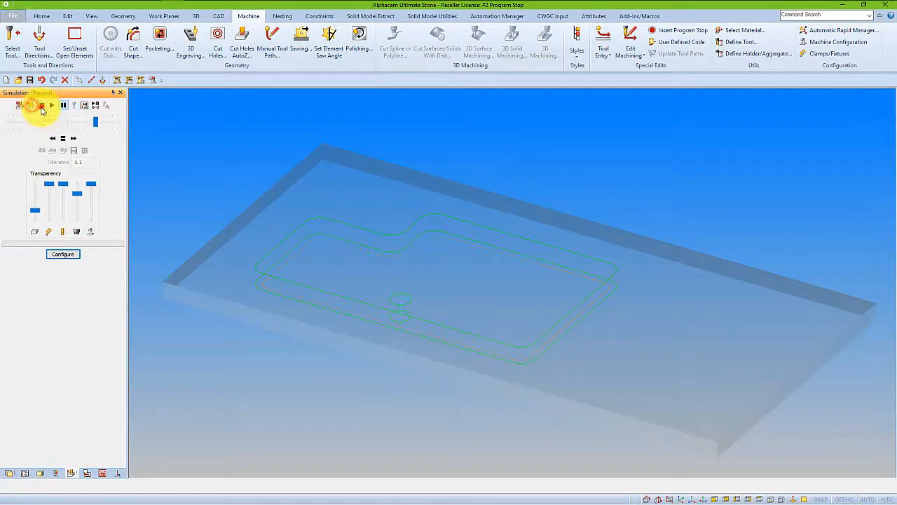
left_click(68, 257)
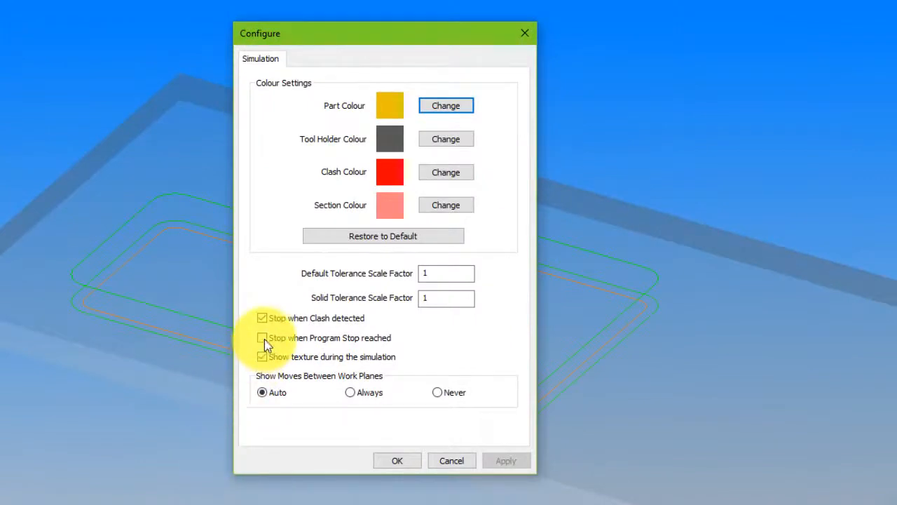
left_click(263, 337)
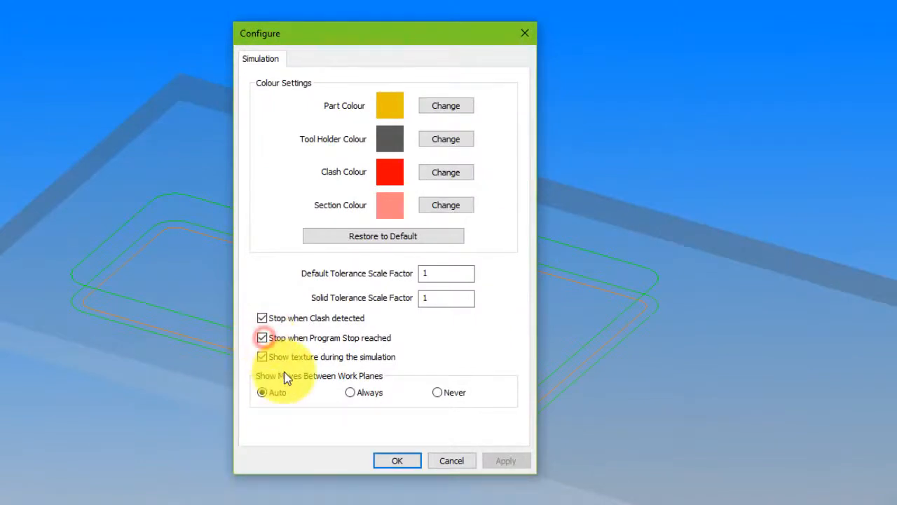
left_click(401, 462)
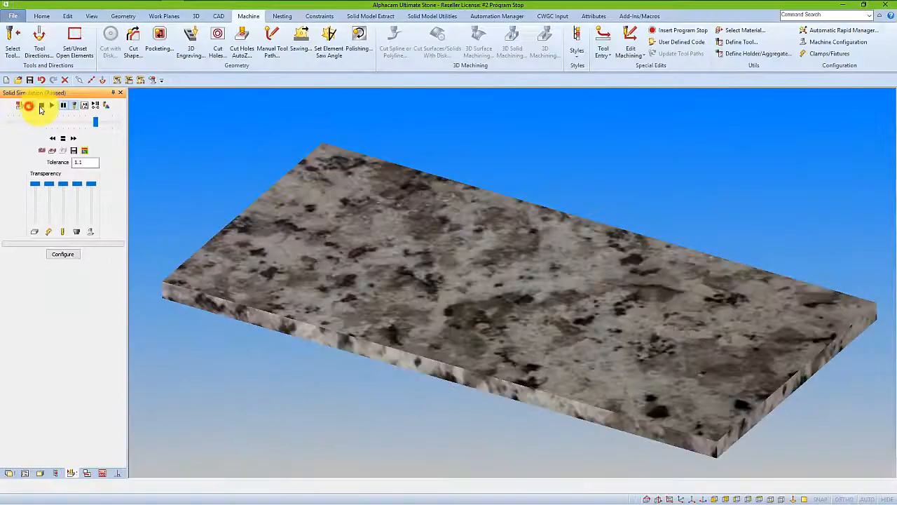
Step: Run the solid simulation to the program stop, resume it through the 22MM ROUTER finish pass, and exit it
left_click(51, 105)
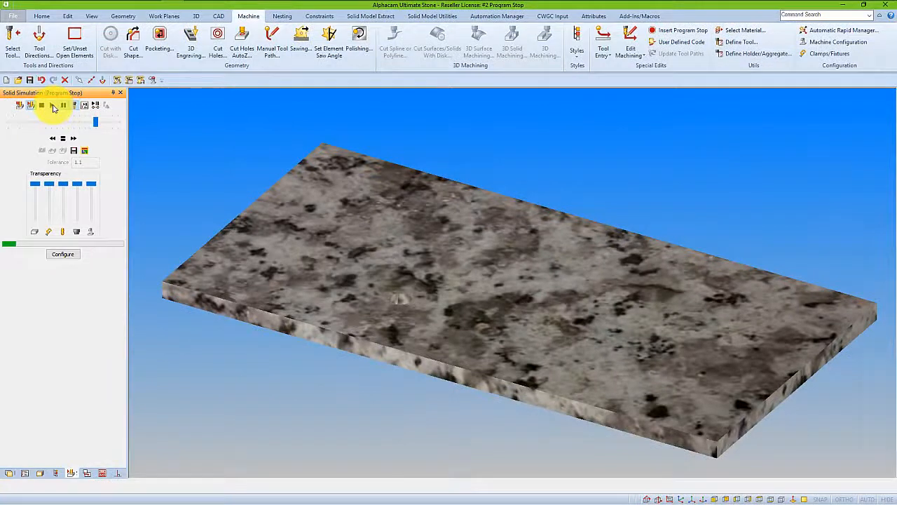
left_click(54, 106)
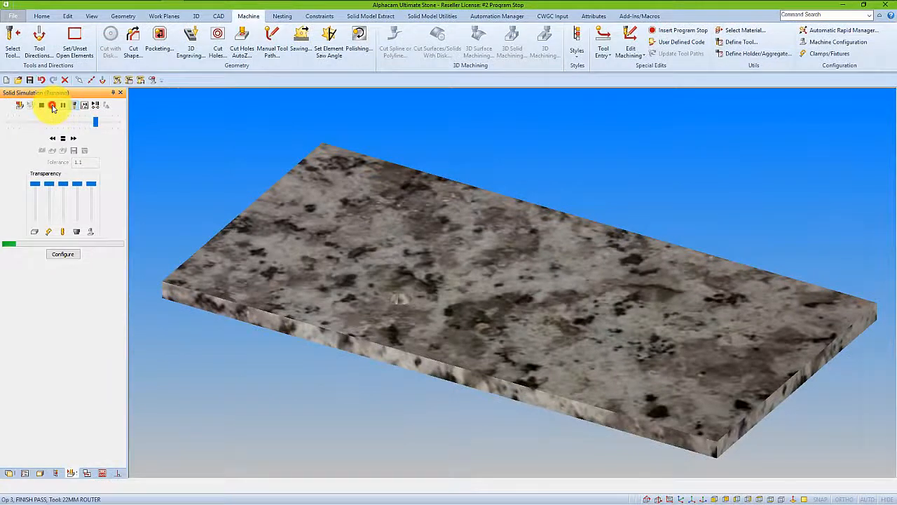
middle_click_drag(367, 285, 339, 381)
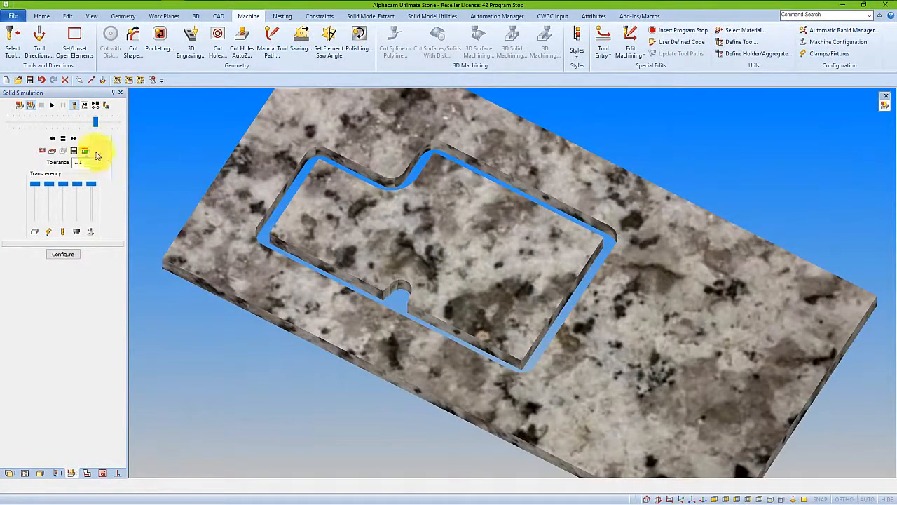
left_click(31, 107)
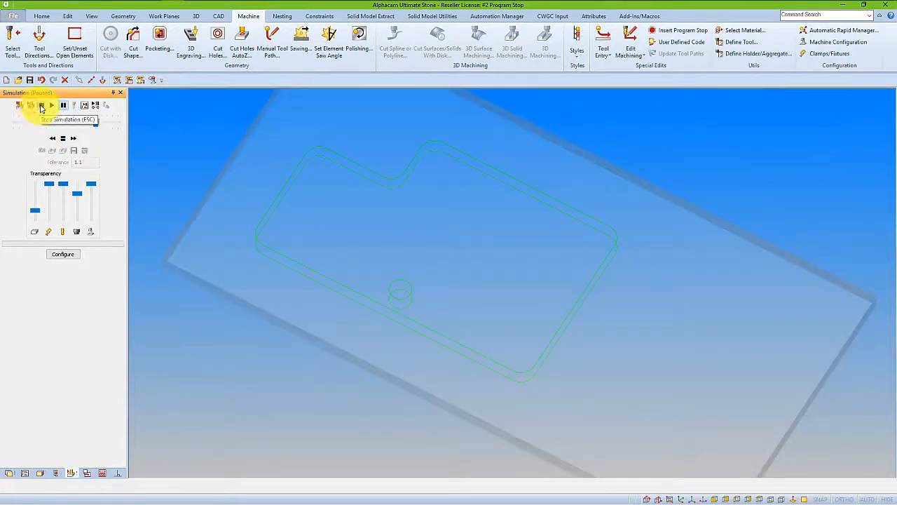
Step: Send the job to the separate Simulator, play it to the program stop, and review the available stop options
middle_click_drag(335, 271, 326, 238)
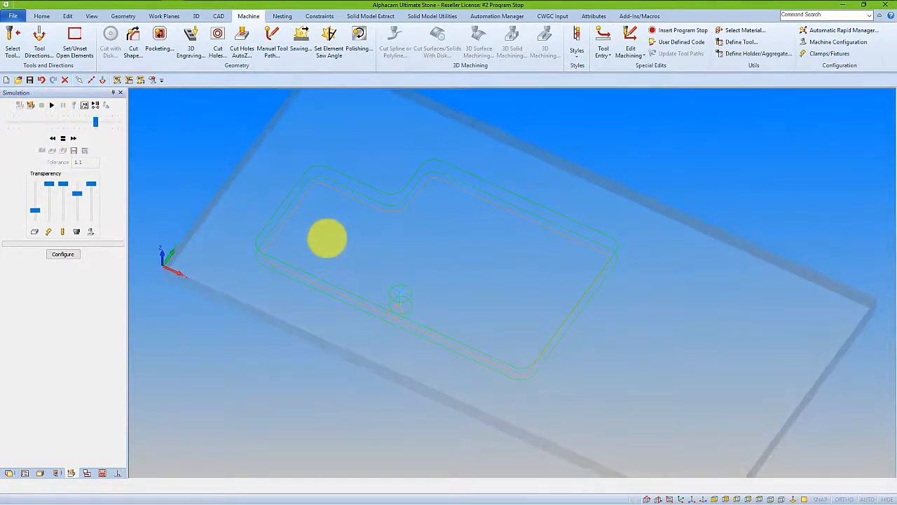
right_click(300, 216)
mouse_move(339, 223)
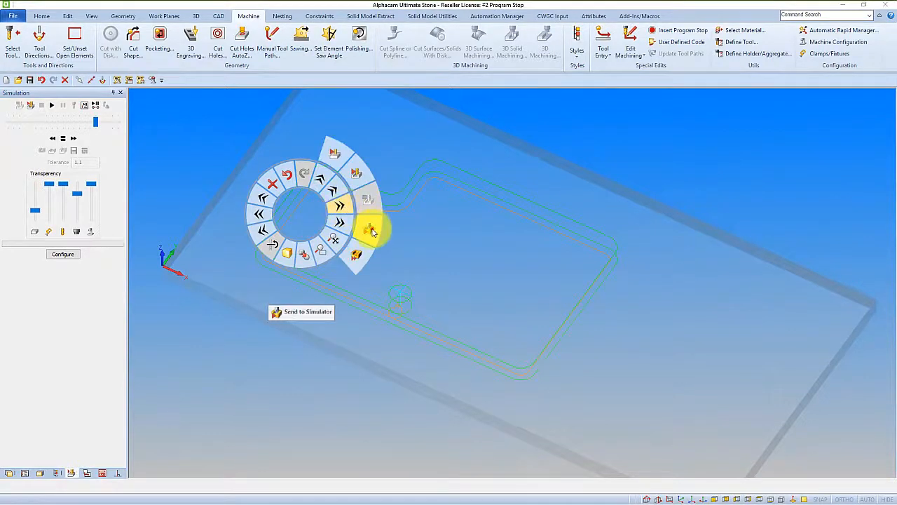
left_click(372, 232)
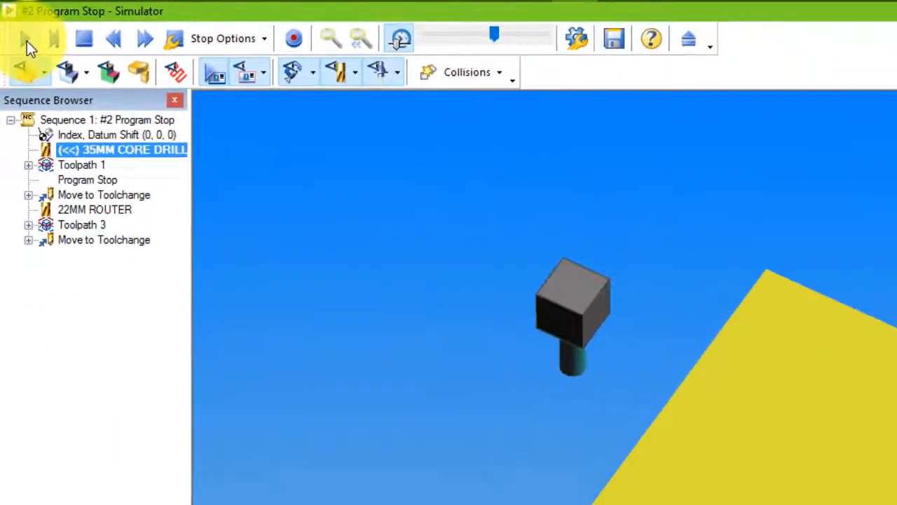
left_click(36, 56)
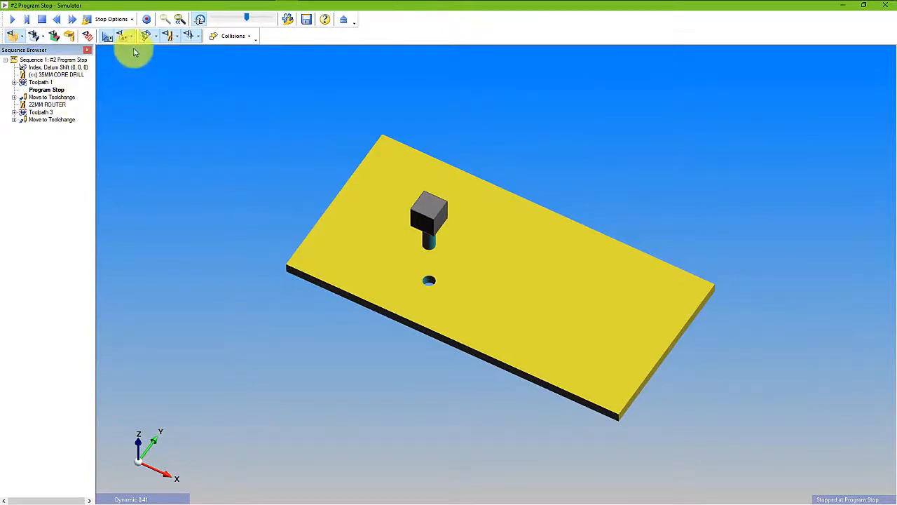
left_click(133, 21)
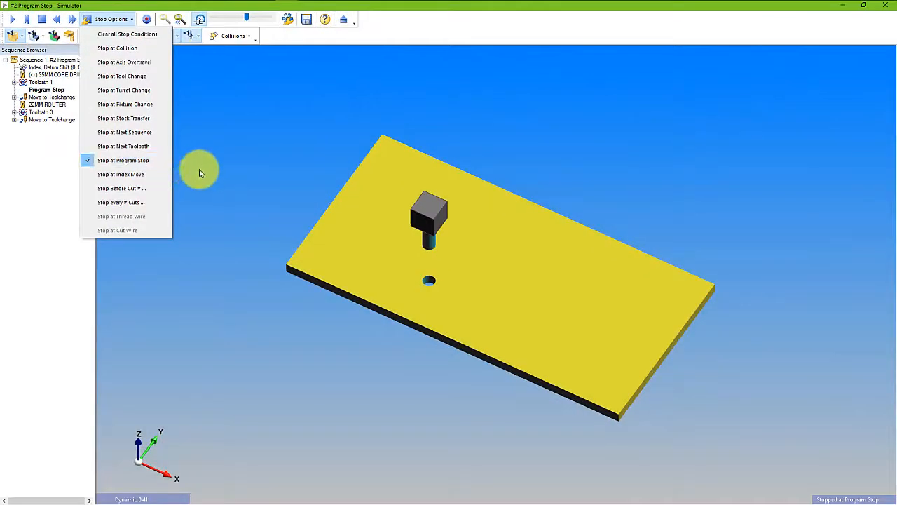
left_click(200, 173)
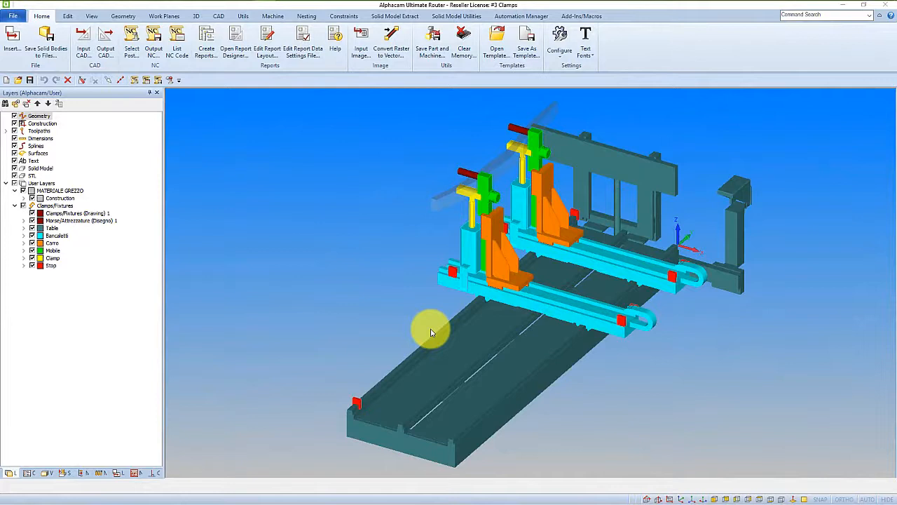
Step: List the clamp/fixture move operations of the #3 Clamps drawing and start simulating them
left_click(29, 473)
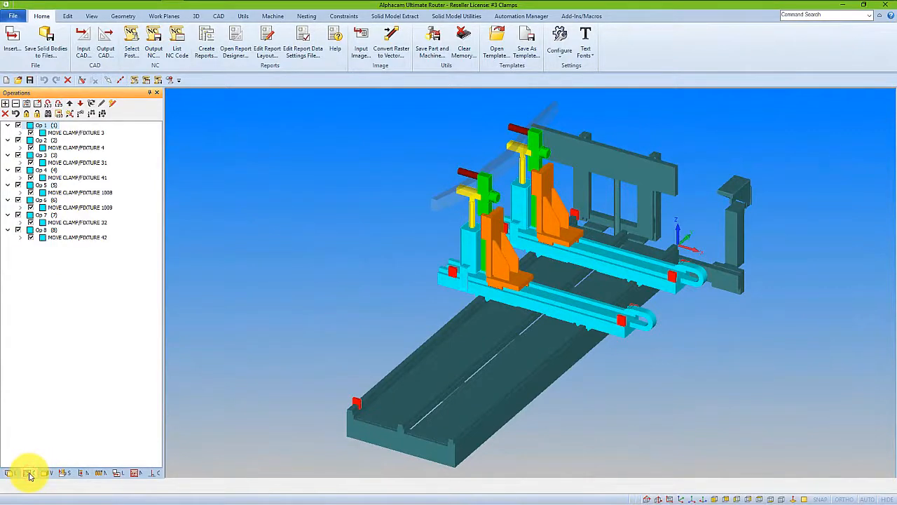
left_click(64, 473)
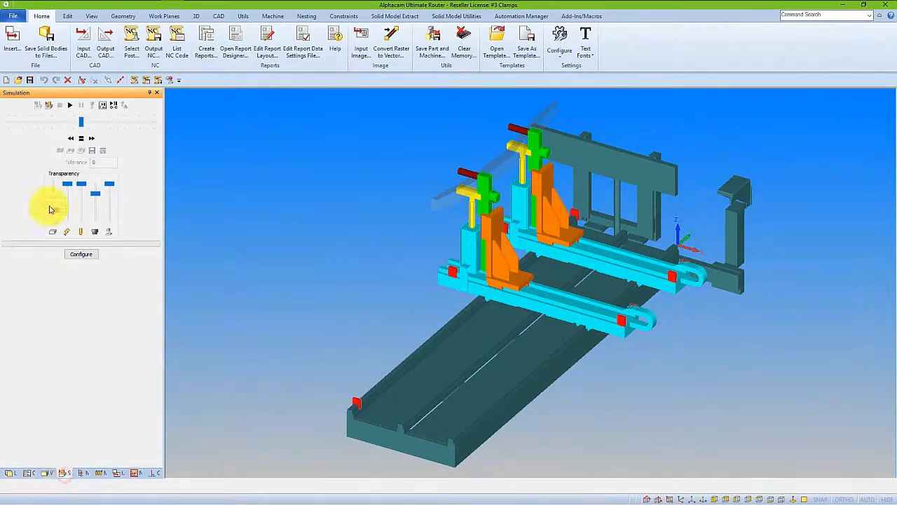
left_click(70, 105)
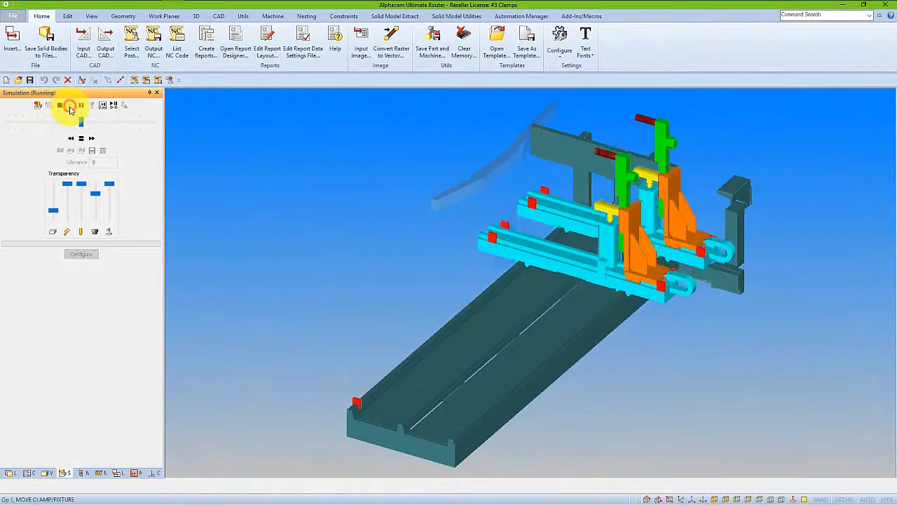
Step: Slow the clamp movement simulation to 1/16 time, raise its speed again, and replay it
left_click_drag(70, 126, 53, 125)
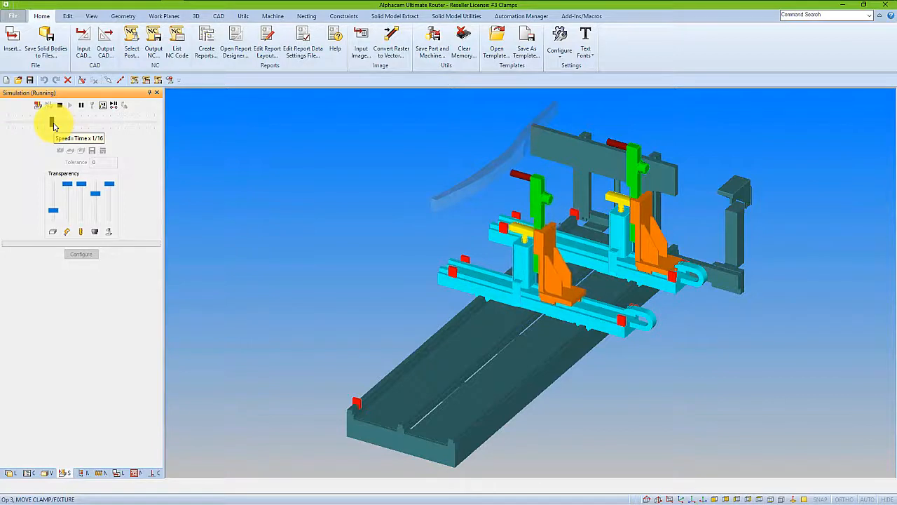
left_click_drag(50, 125, 119, 132)
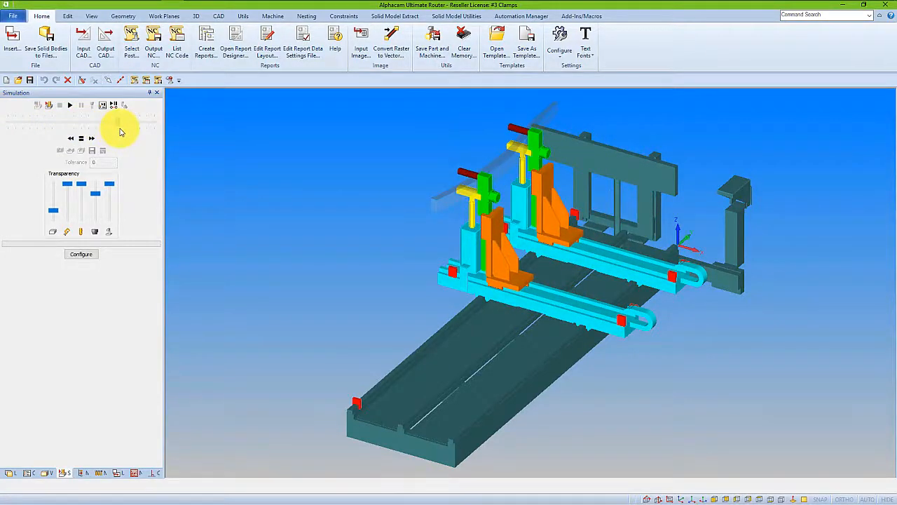
left_click(69, 106)
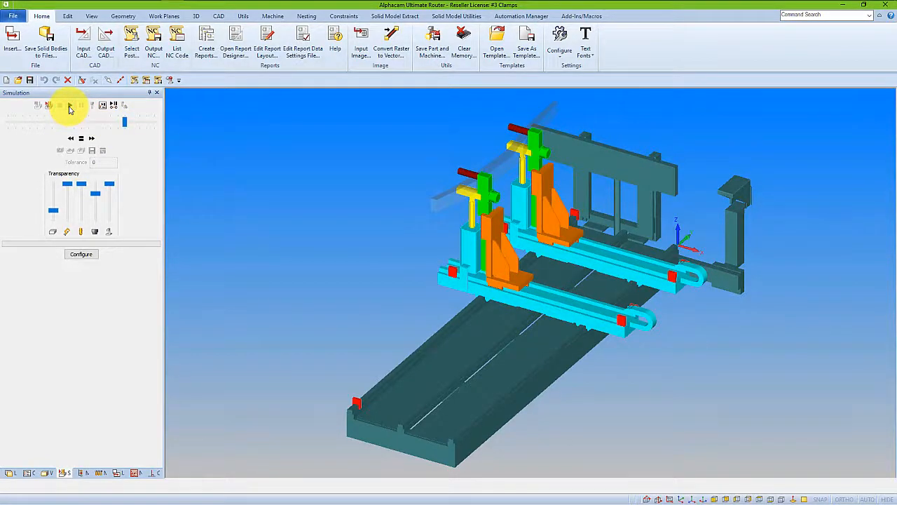
Step: Return the simulation speed to its midpoint and set the feed rate of the Bar03 clamp in the Bancaletti layer to 200
left_click_drag(125, 124, 83, 126)
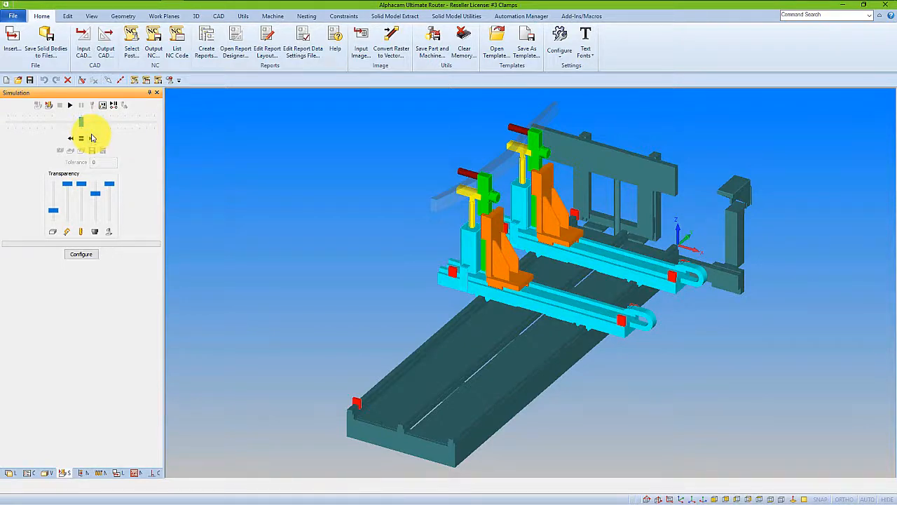
left_click(27, 474)
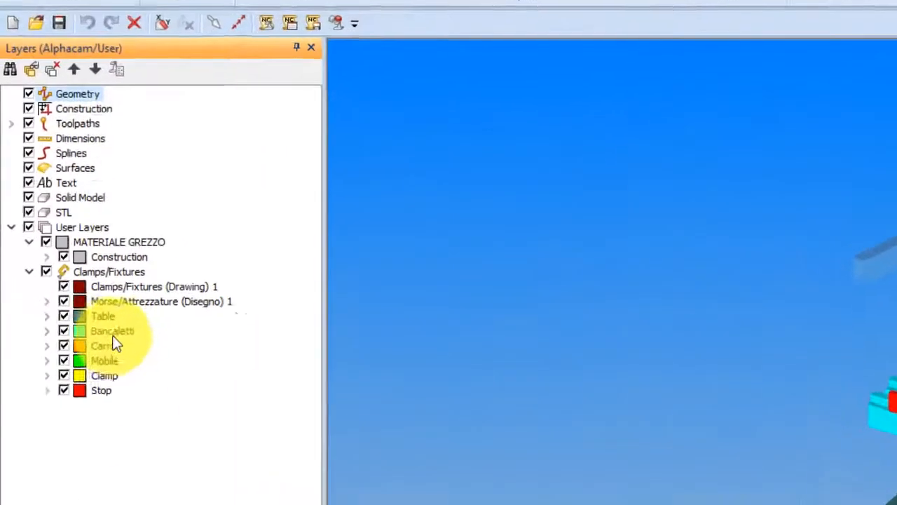
left_click(50, 346)
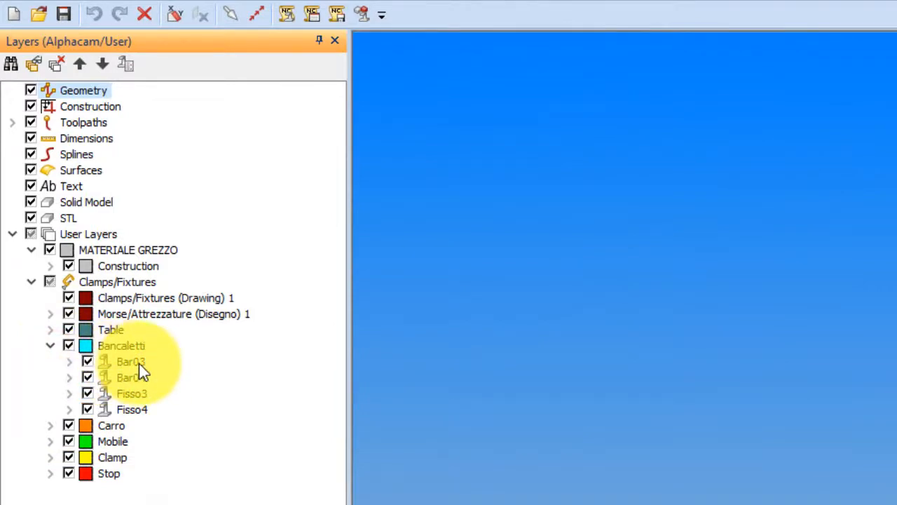
right_click(139, 363)
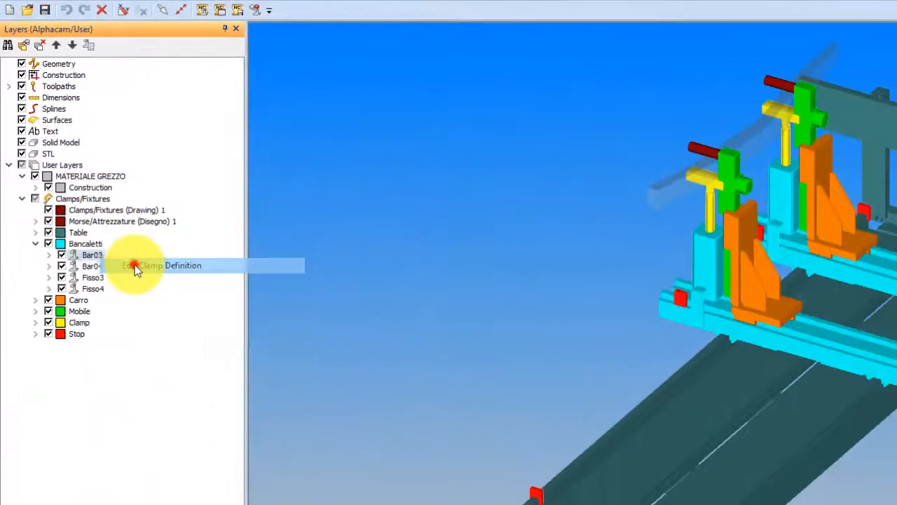
left_click(158, 308)
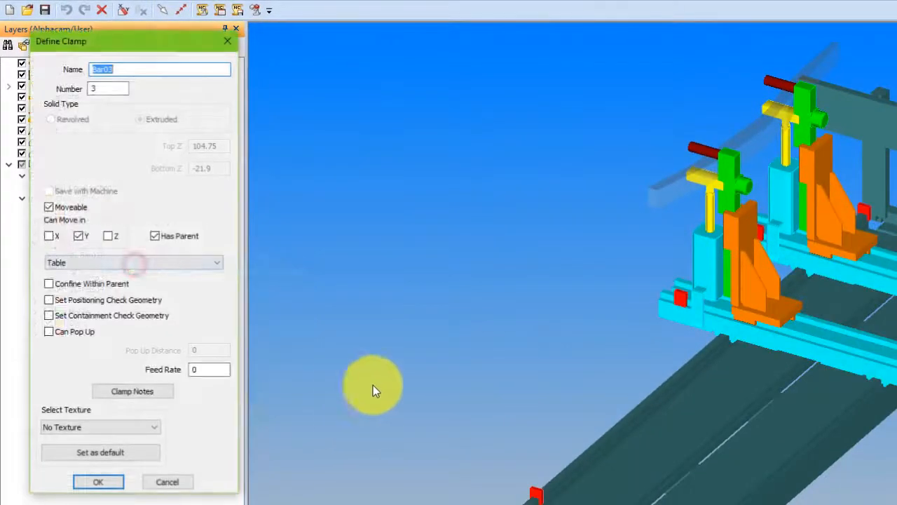
left_click(209, 370)
type("200")
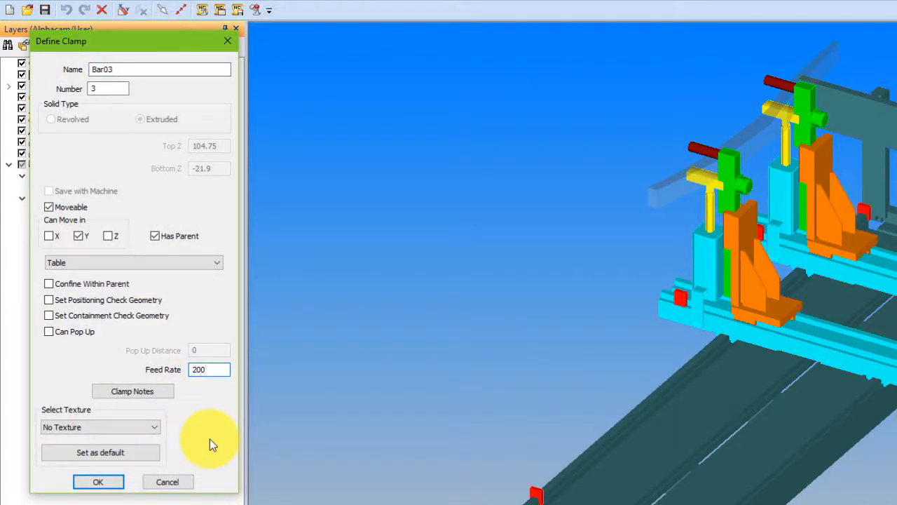
left_click(103, 480)
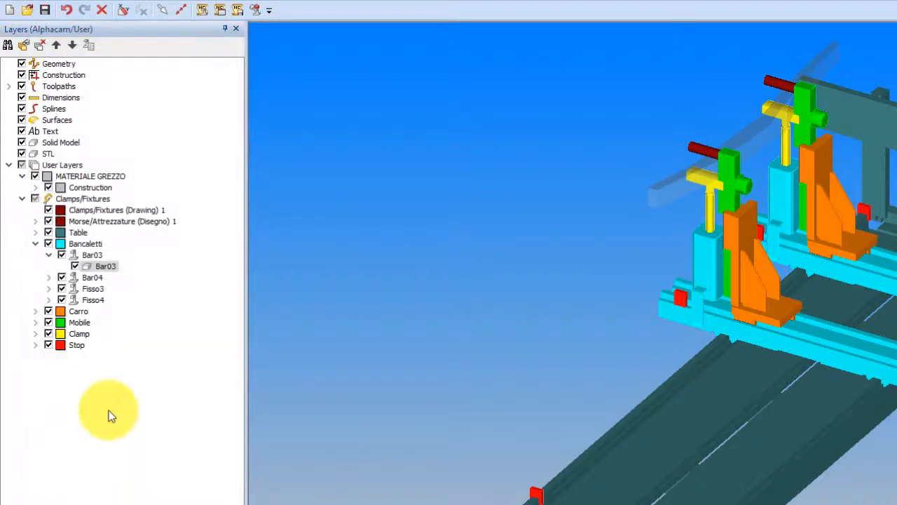
Step: Set the feed rate of the Bar04 clamp in the Bancaletti layer to 200
right_click(97, 277)
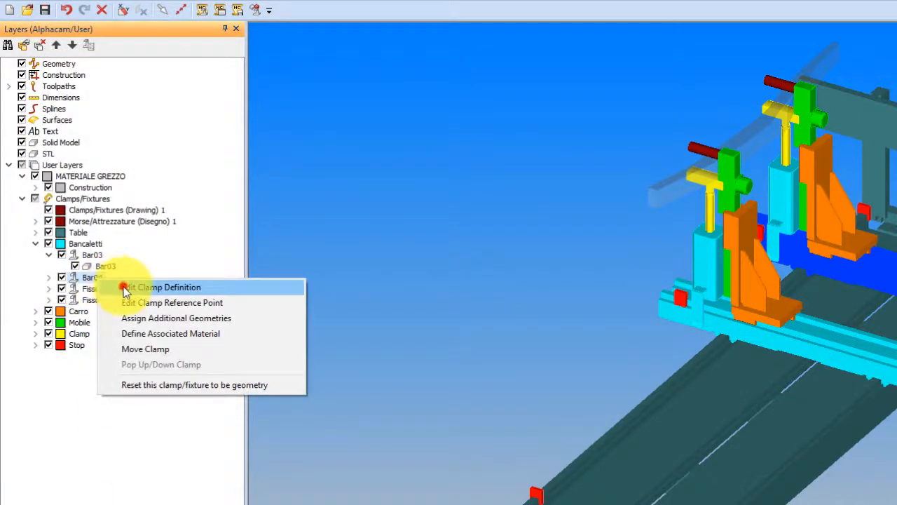
left_click(125, 288)
left_click(190, 391)
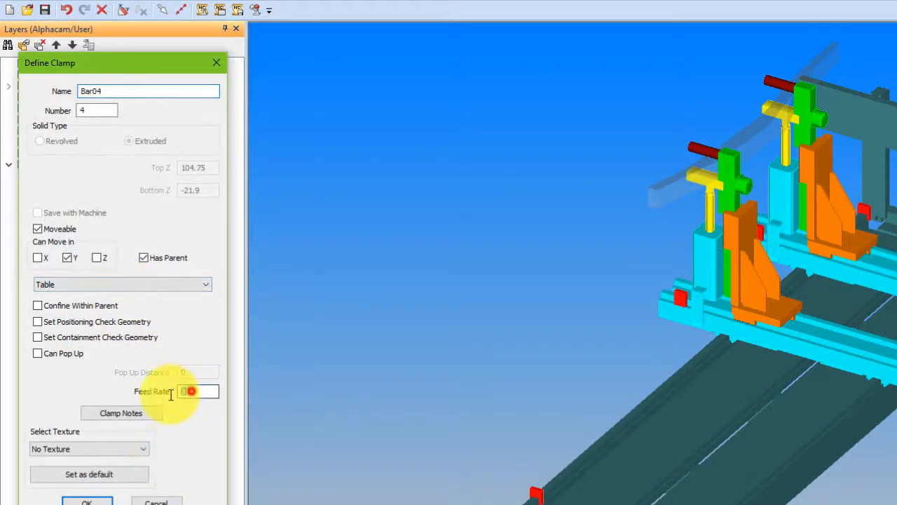
type("200")
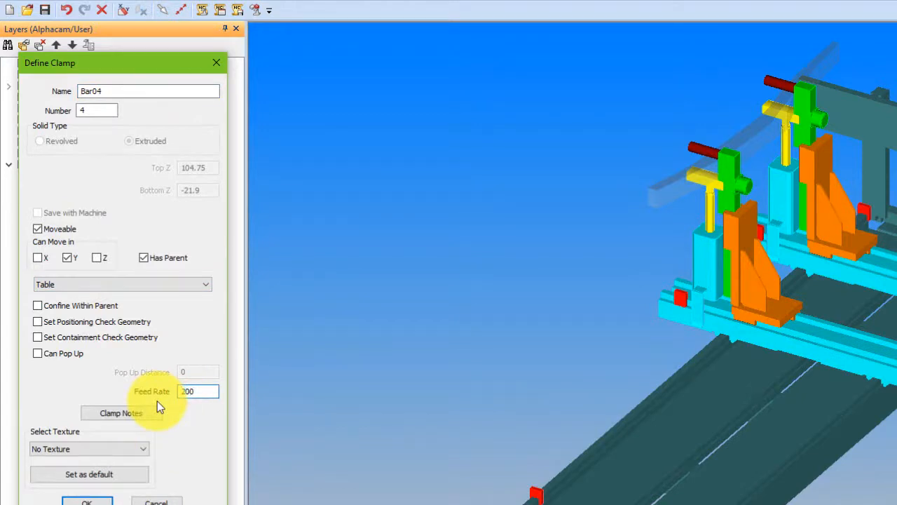
left_click(87, 501)
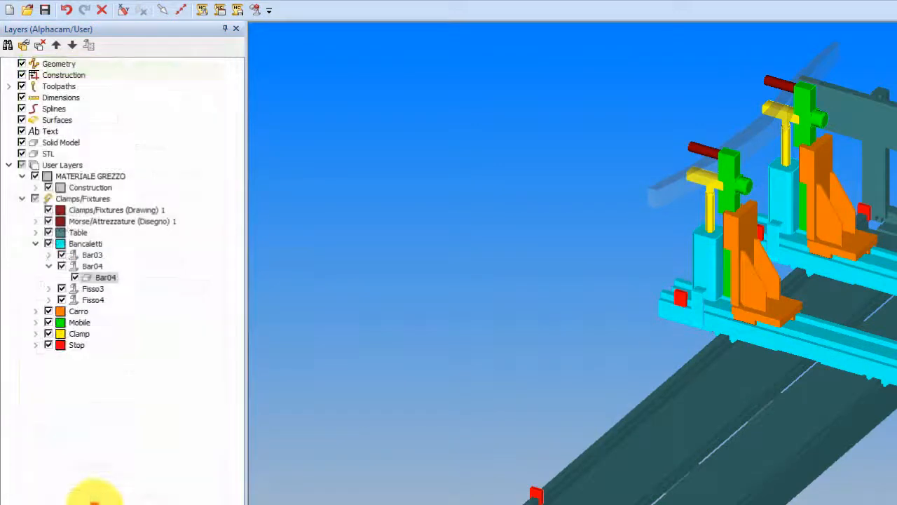
Step: Review the clamp definition of Fisso3, including its moveable setting and parent, and close it without changes
right_click(100, 293)
left_click(126, 297)
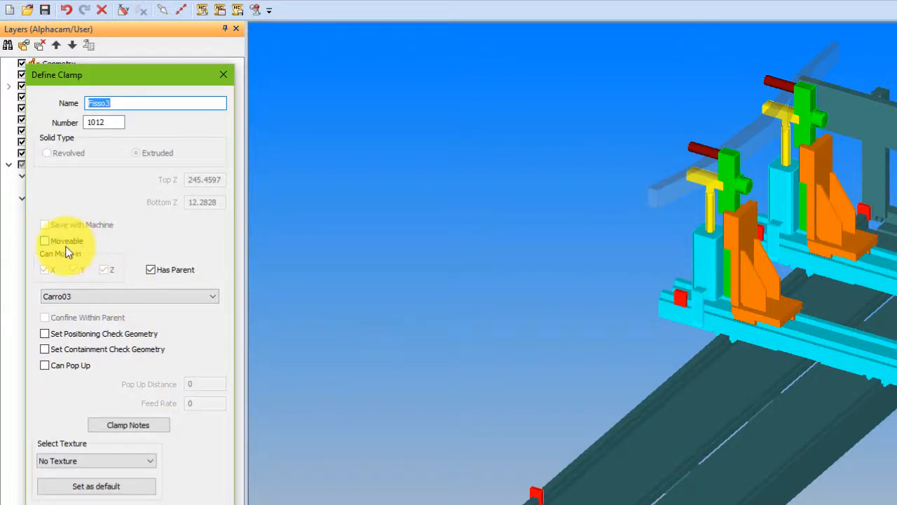
left_click(184, 504)
Step: Set the feed rate of the Carro03 clamp in the Carro layer to 2000
left_click(49, 267)
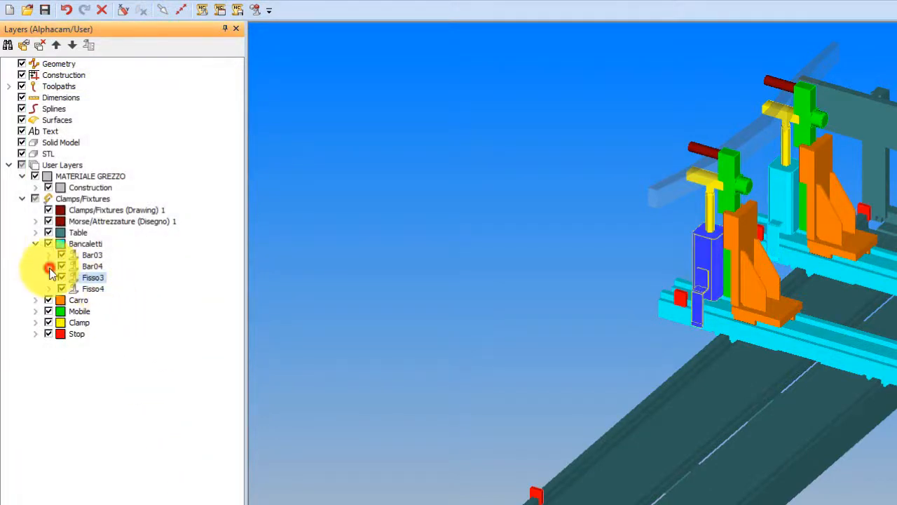
left_click(36, 244)
left_click(78, 255)
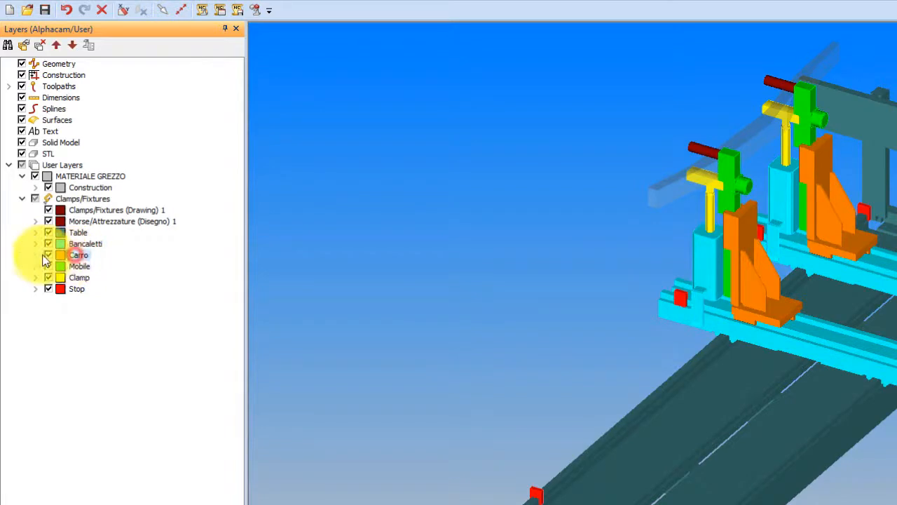
left_click(38, 255)
right_click(105, 267)
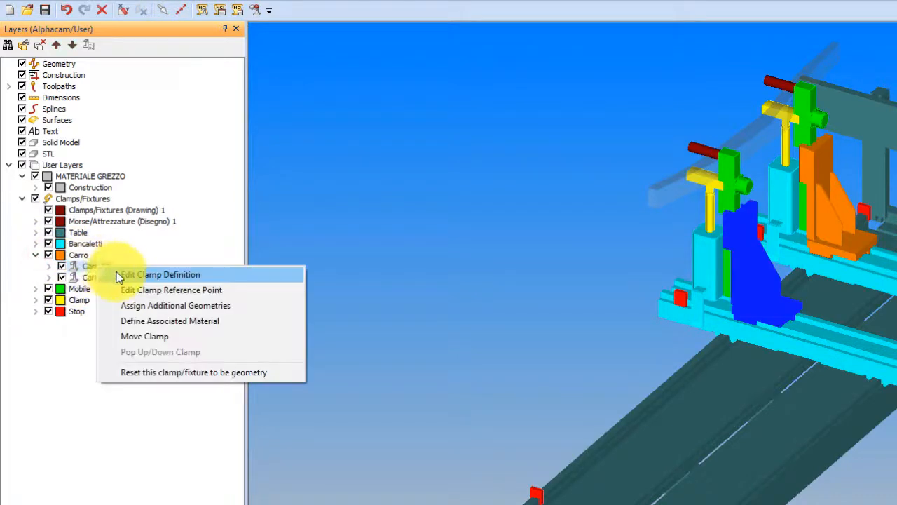
left_click(115, 272)
left_click(185, 376)
type("2")
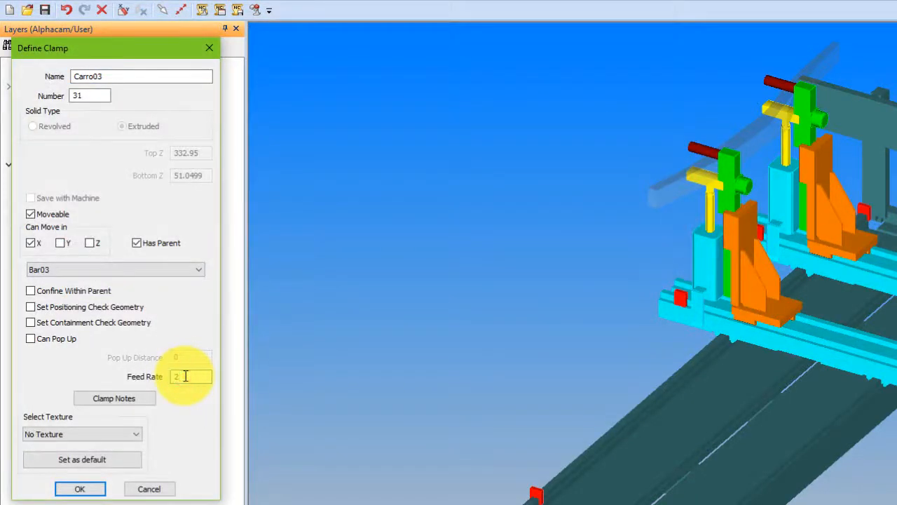
type("000")
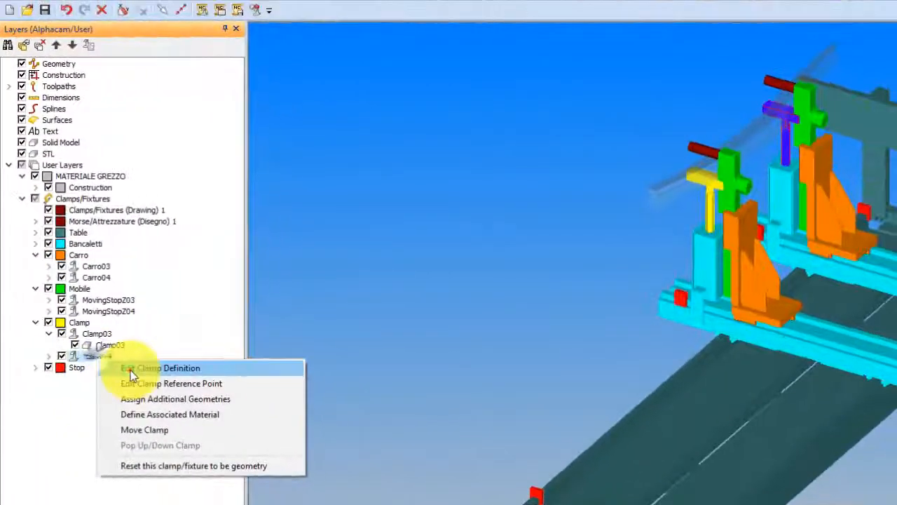
Step: Enter a feed rate for the Clamp04 clamp and run the clamp movement simulation again
left_click(130, 370)
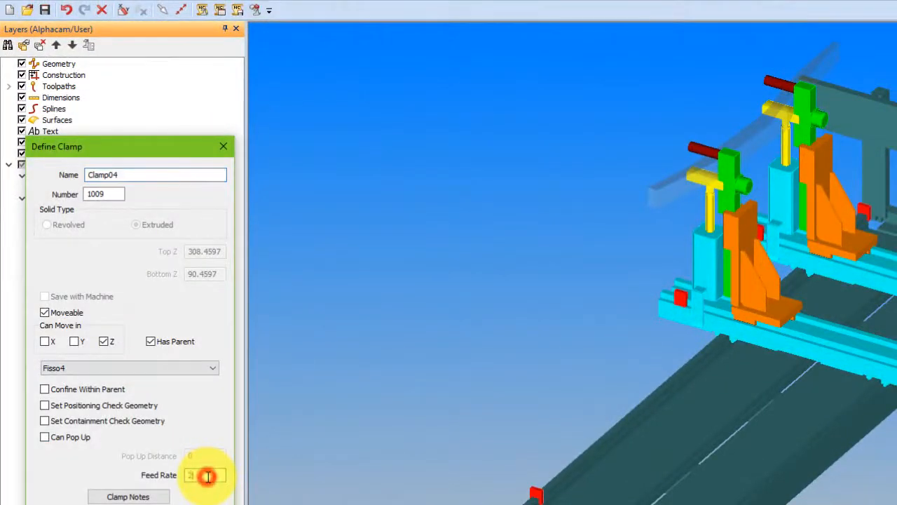
key("Return")
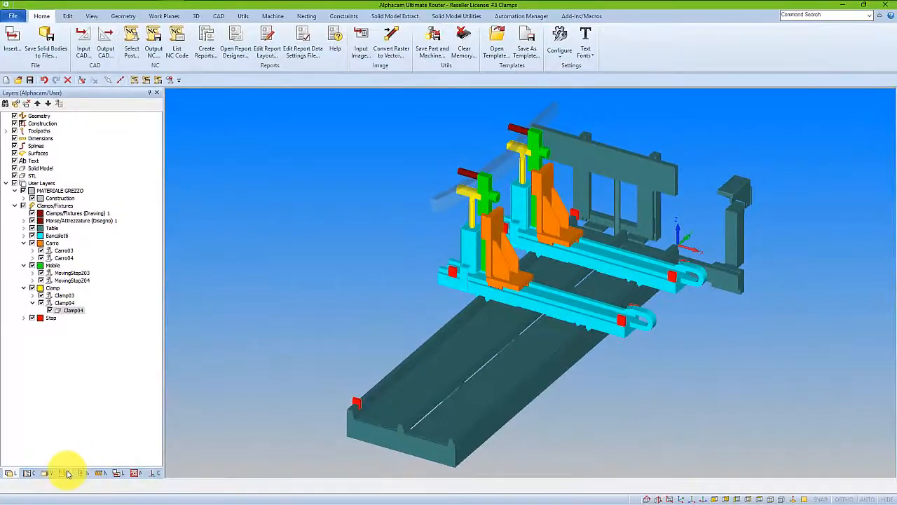
left_click(66, 473)
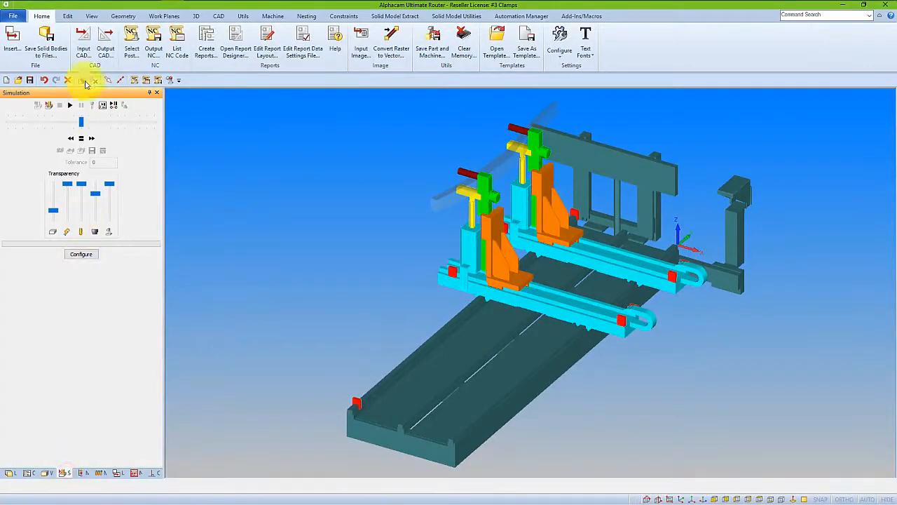
left_click(70, 104)
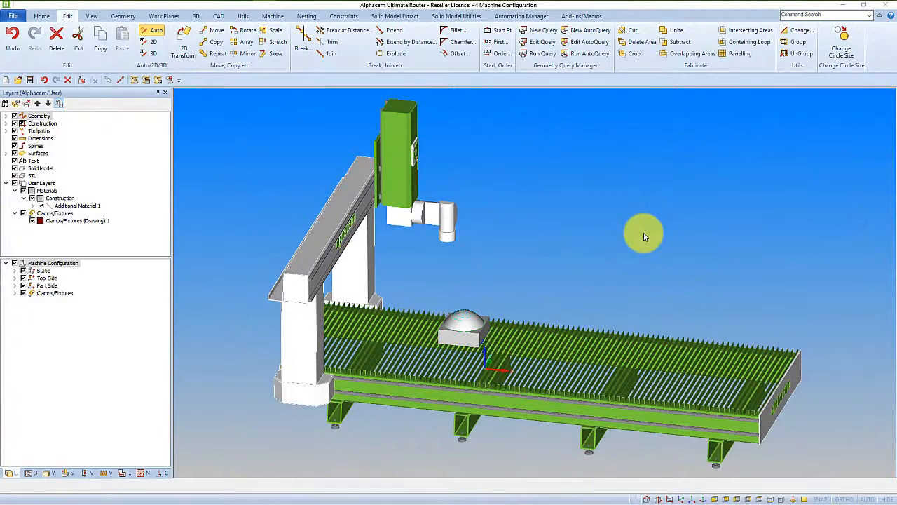
Step: Review the machine configuration's movement and rotation settings, with X and Y rotation assigned to the tool, and accept them
right_click(69, 267)
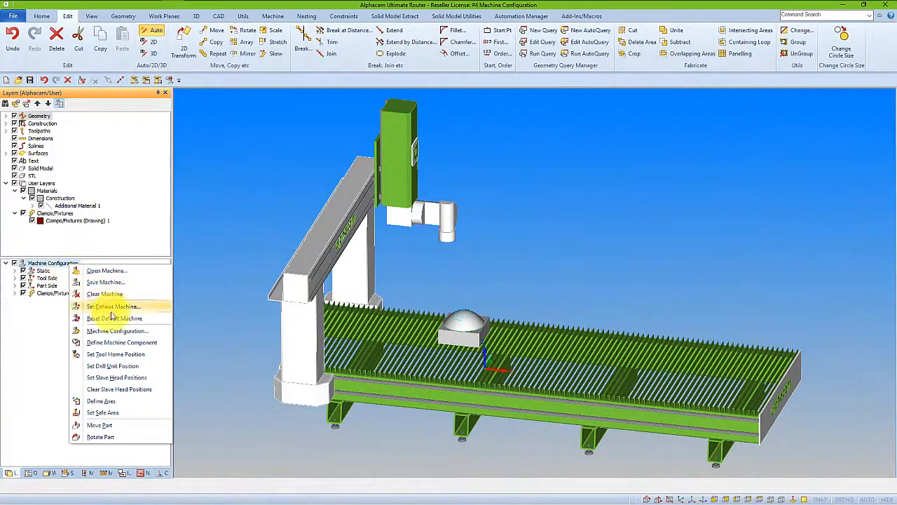
left_click(121, 330)
left_click_drag(473, 150, 611, 109)
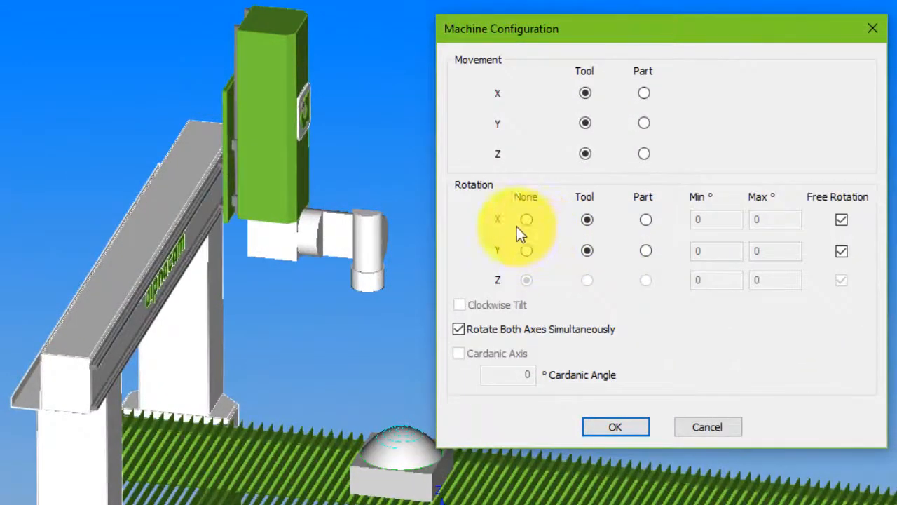
left_click(589, 220)
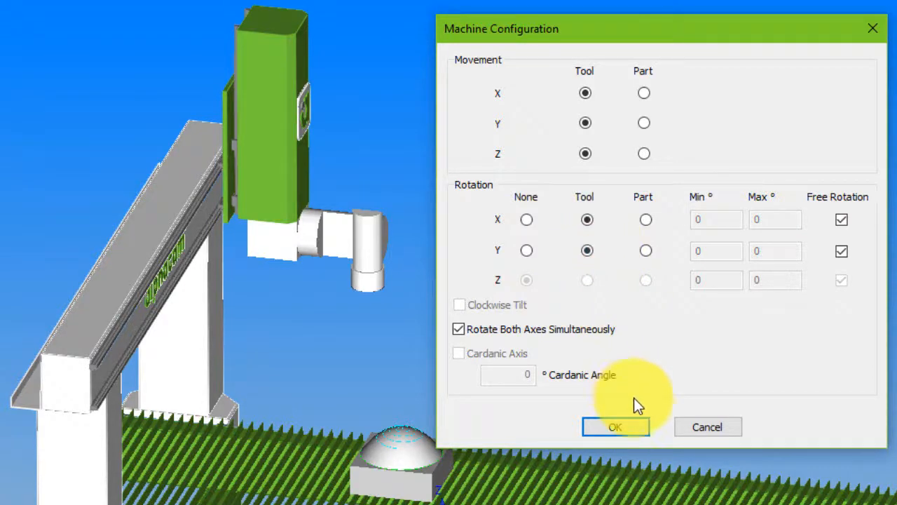
left_click(633, 427)
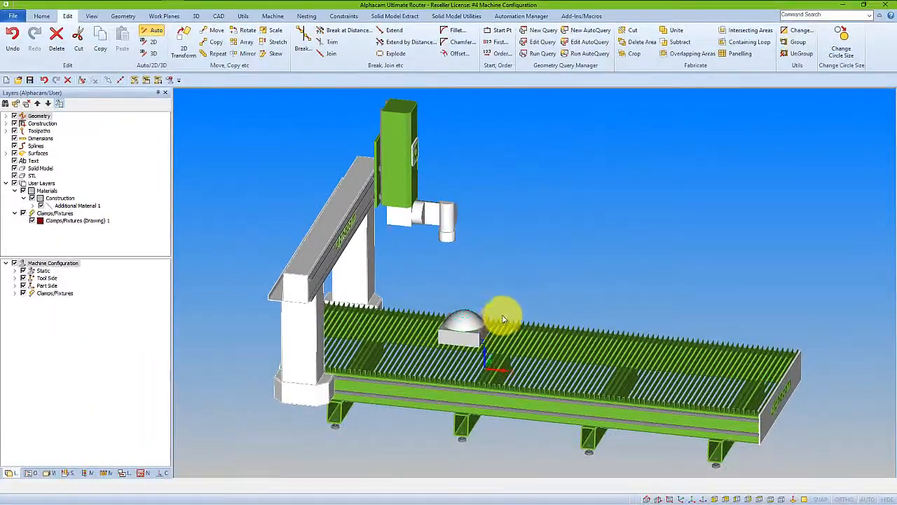
Step: Simulate the LASER TOOL finish pass on the dome and examine the machine head's rotation from several angles
middle_click_drag(455, 223, 372, 176)
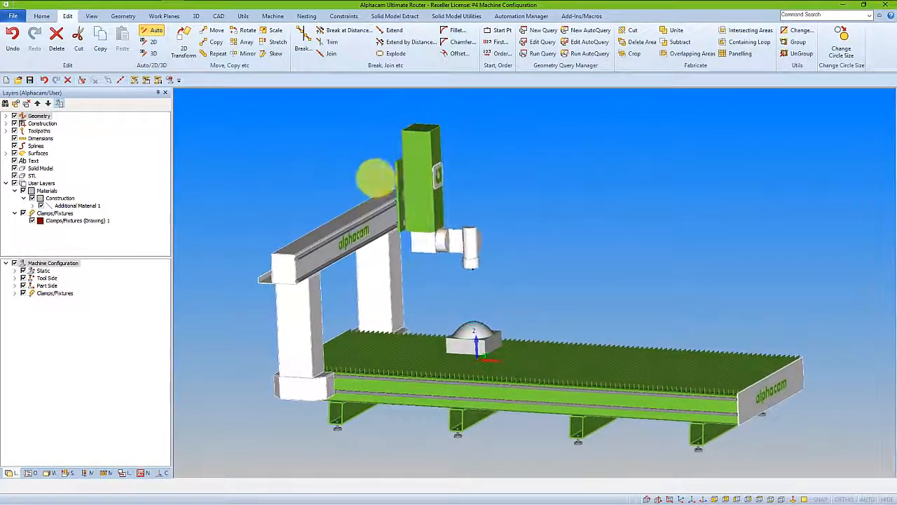
scroll(473, 236, "up", 3)
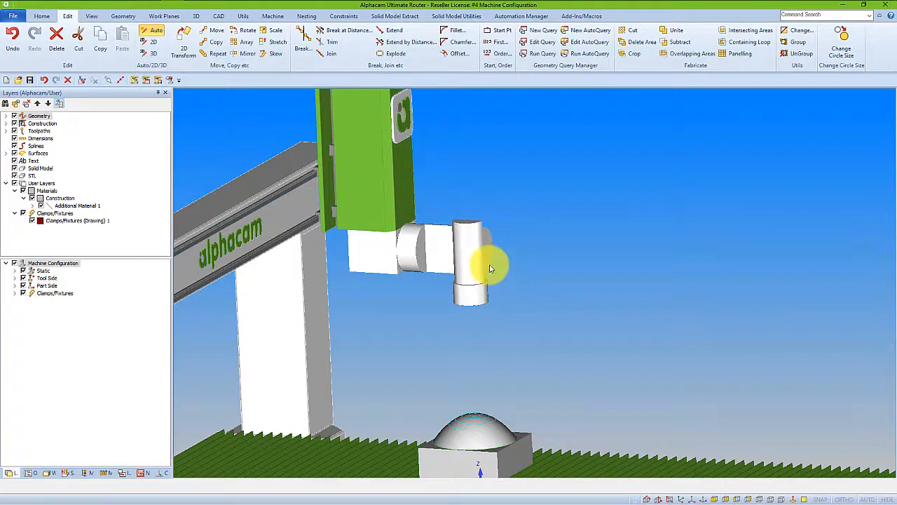
left_click(69, 472)
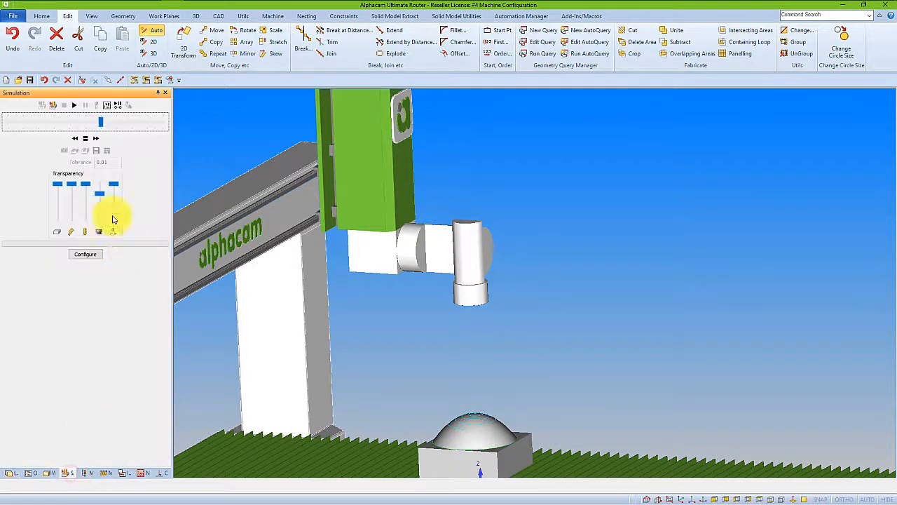
left_click(73, 106)
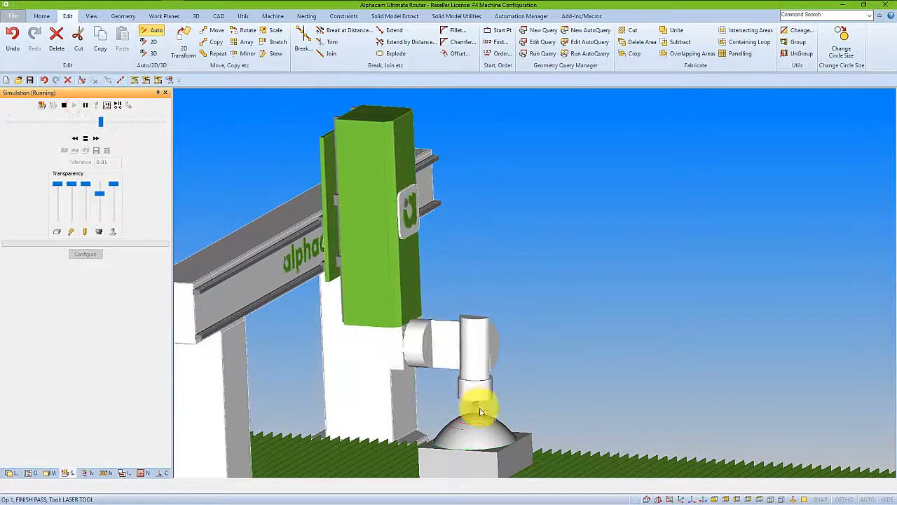
scroll(476, 400, "up", 3)
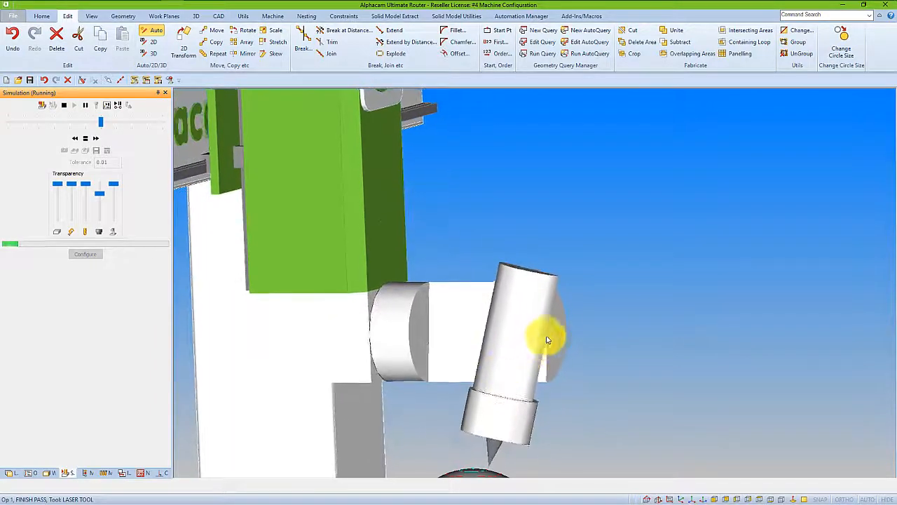
scroll(561, 330, "down", 3)
middle_click_drag(559, 349, 675, 441)
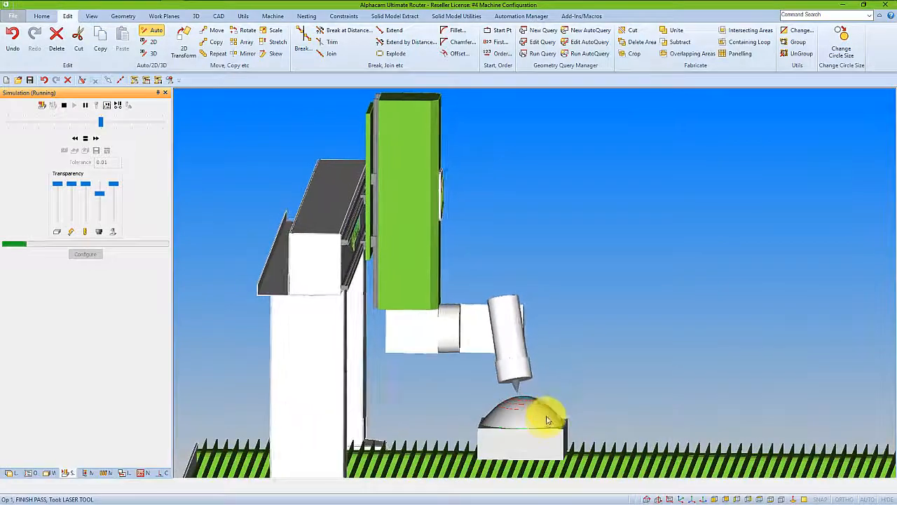
middle_click_drag(507, 373, 66, 296)
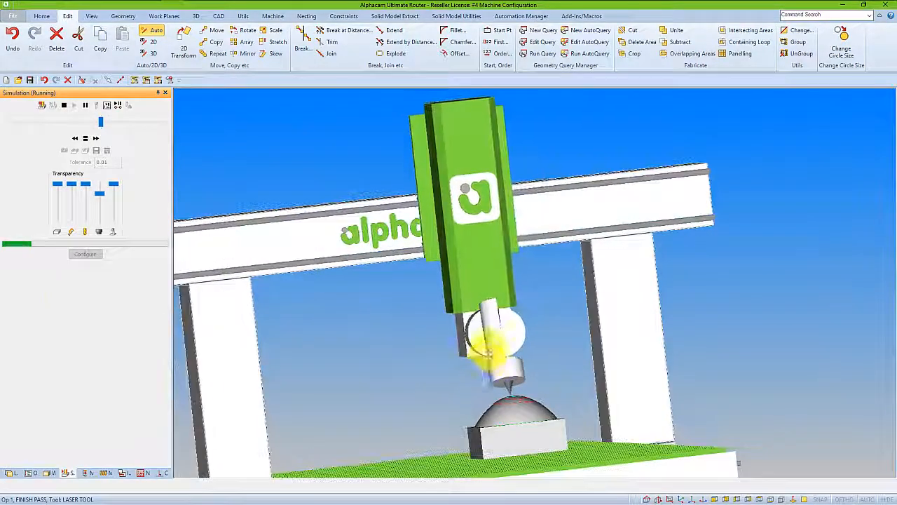
scroll(491, 340, "up", 5)
scroll(497, 344, "down", 5)
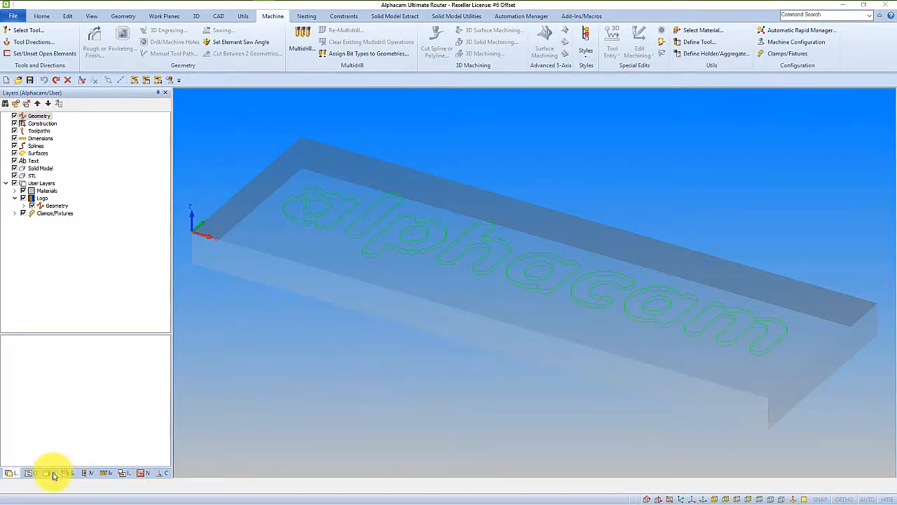
Step: Apply the Cut Logo machining style from the 2017 R1 folder to all of the logo geometries
left_click(84, 473)
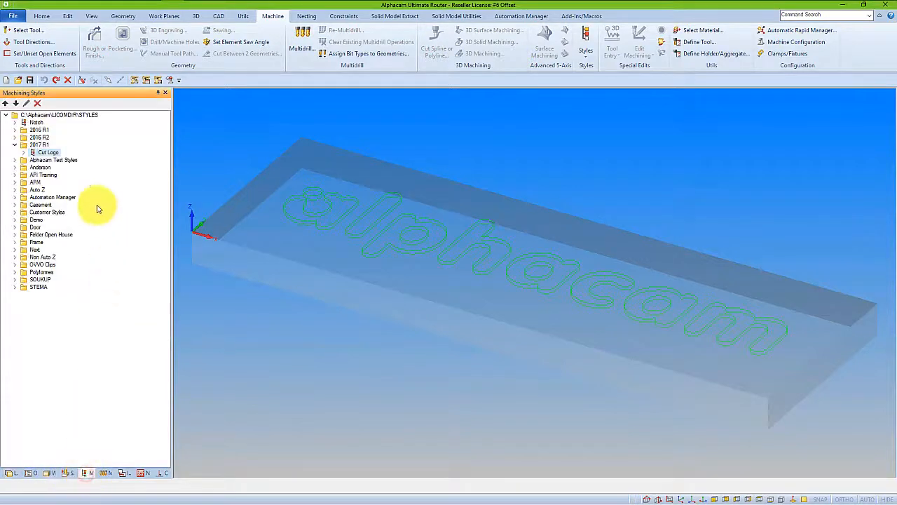
right_click(56, 155)
left_click(74, 160)
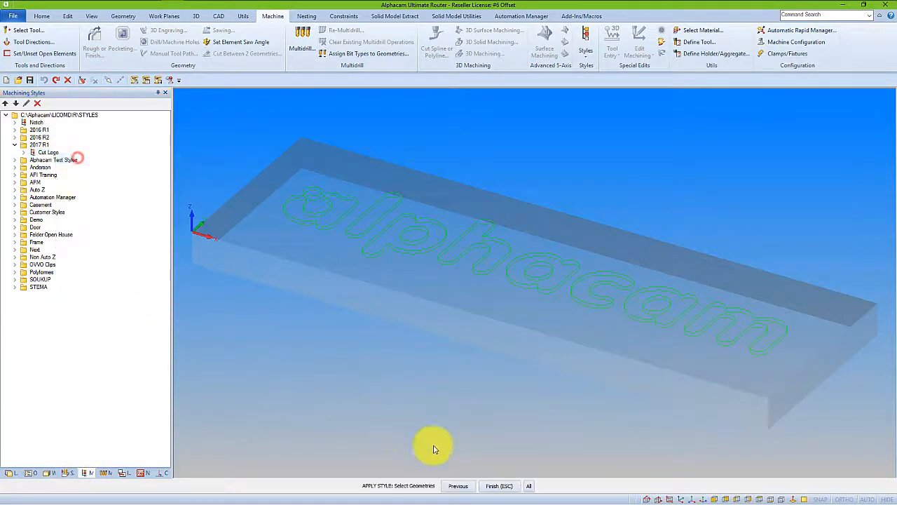
left_click(529, 487)
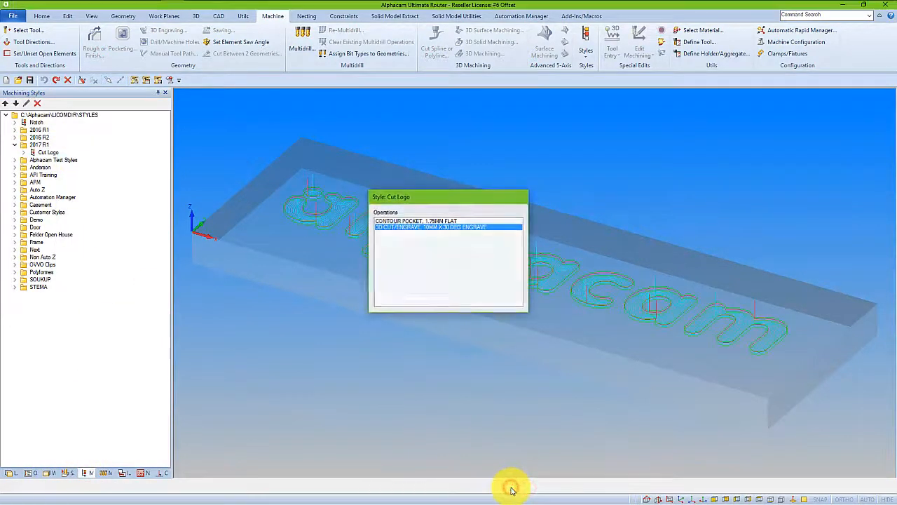
Step: Run the solid simulation of the pocketed logo at maximum speed, exit it and undo the applied machining style
left_click(68, 473)
left_click(53, 104)
left_click(74, 104)
left_click_drag(375, 280, 371, 287)
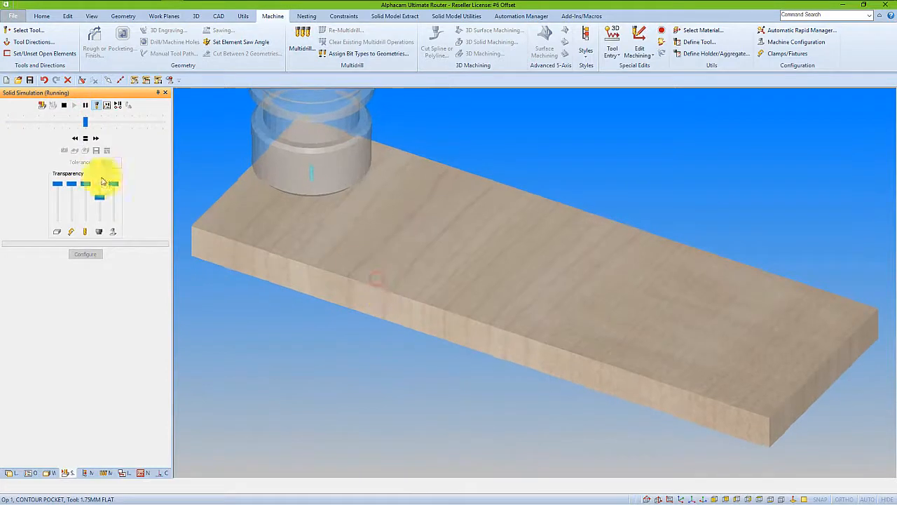
left_click_drag(85, 122, 163, 131)
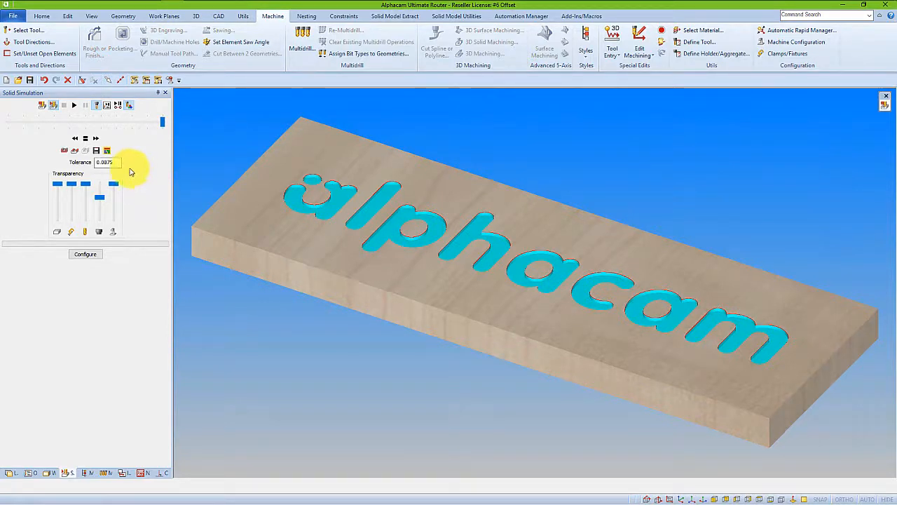
left_click(54, 106)
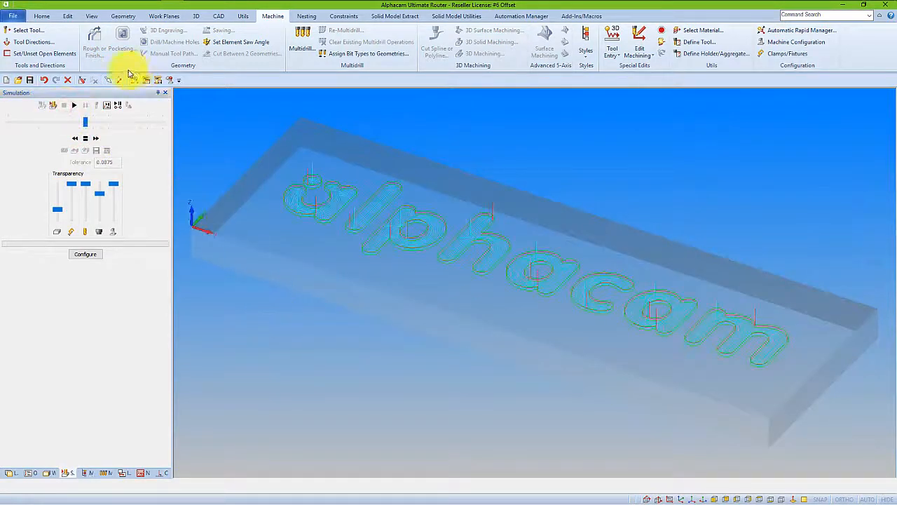
left_click(42, 81)
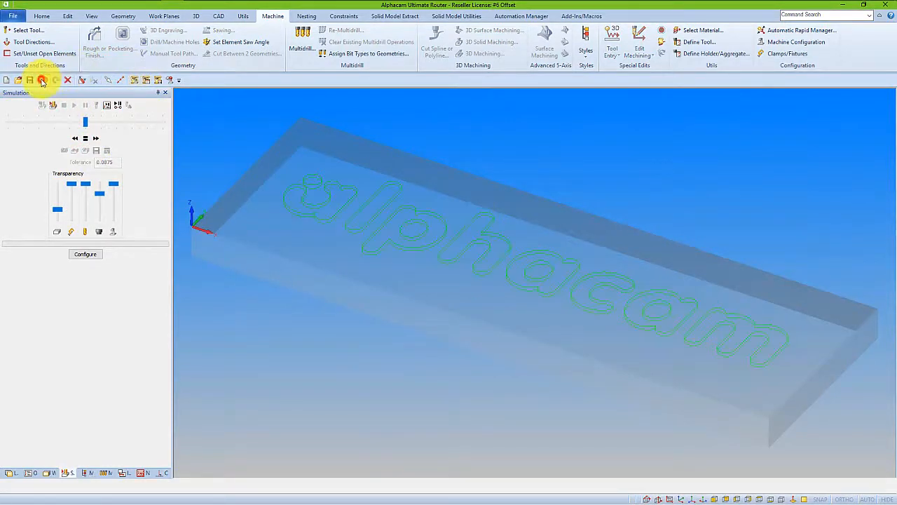
Step: Offset the geometries of the logo's first letters a, l and p by 1 on both sides, deleting the originals
left_click(647, 499)
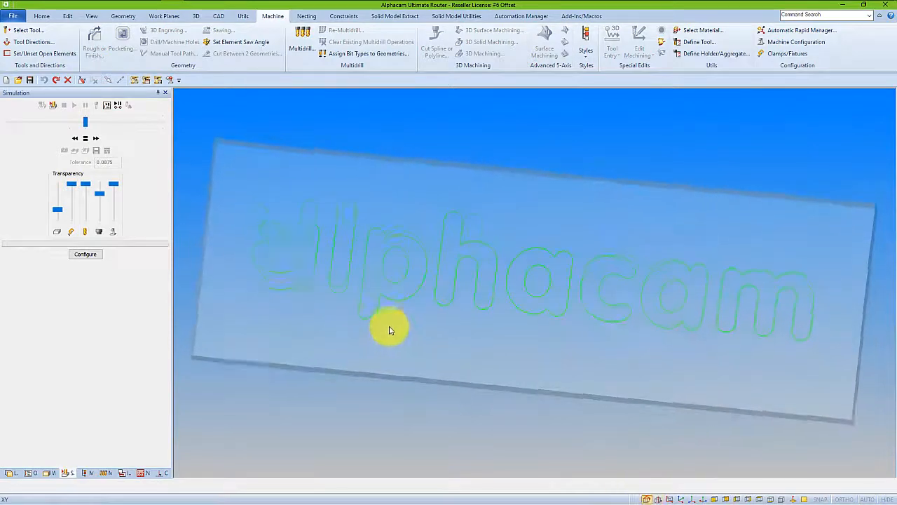
scroll(305, 309, "up", 3)
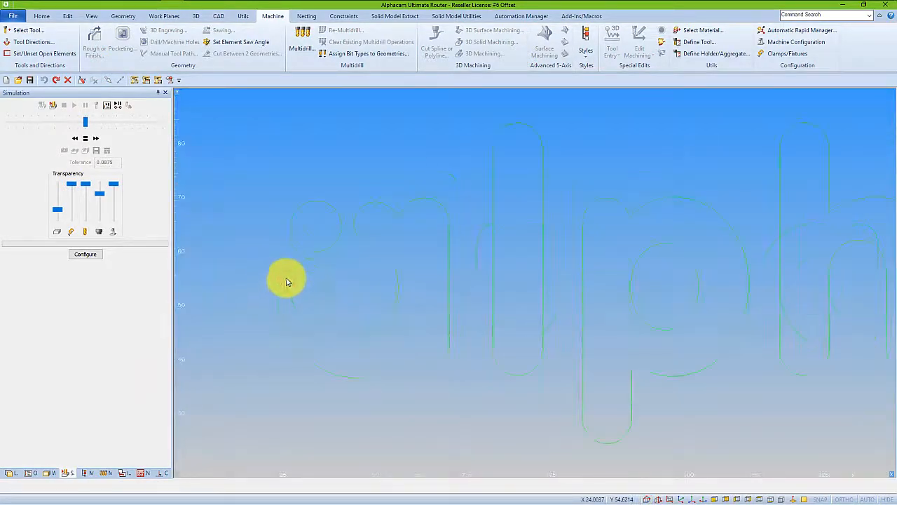
left_click(67, 16)
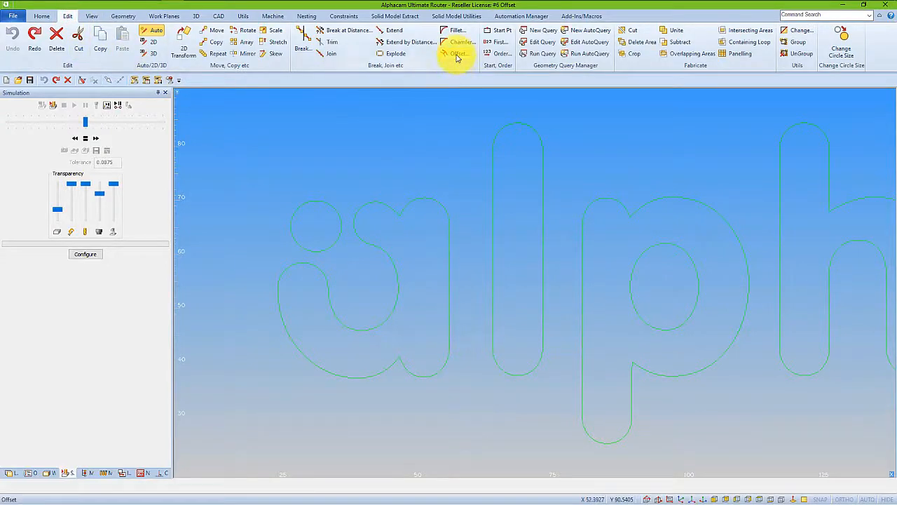
left_click(457, 53)
double_click(505, 164)
type("1")
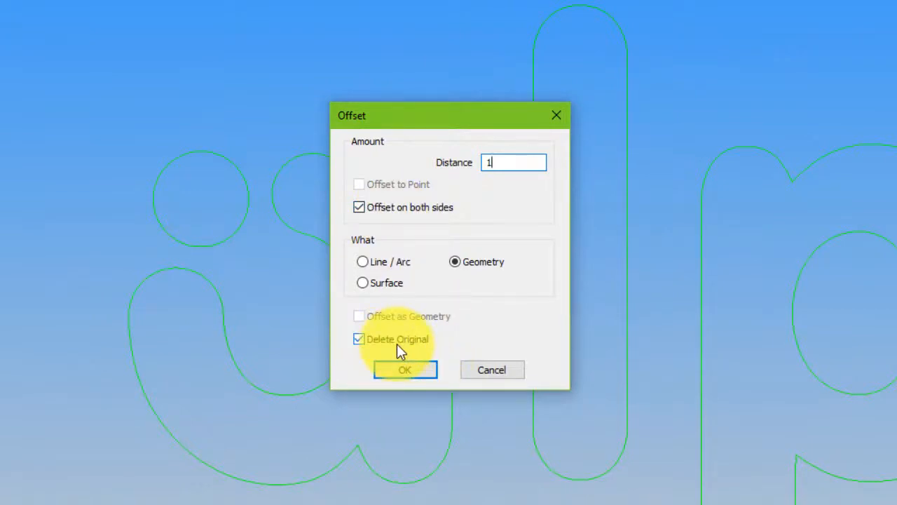
left_click(414, 370)
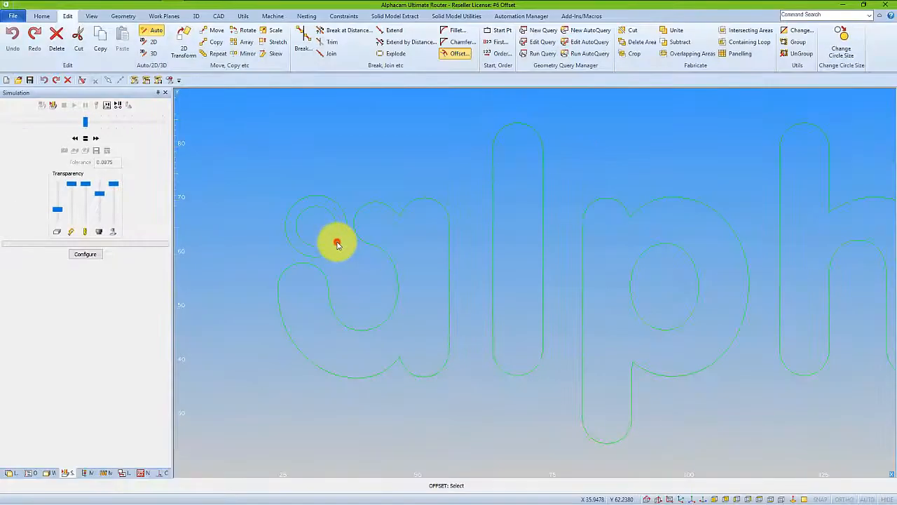
left_click(338, 243)
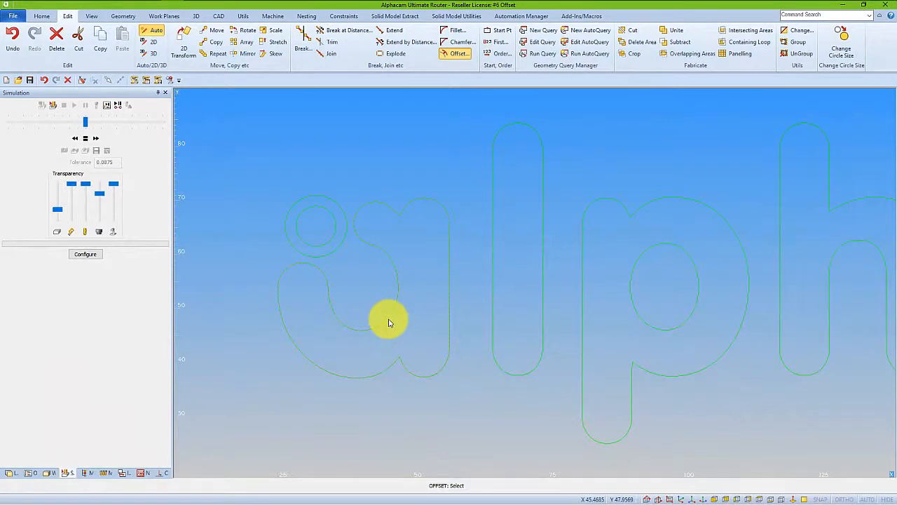
left_click(388, 320)
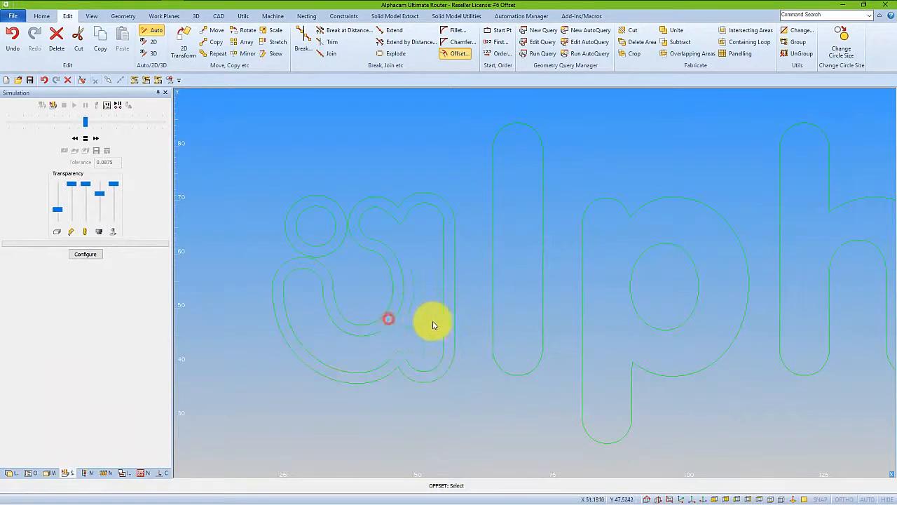
left_click(580, 323)
left_click(644, 322)
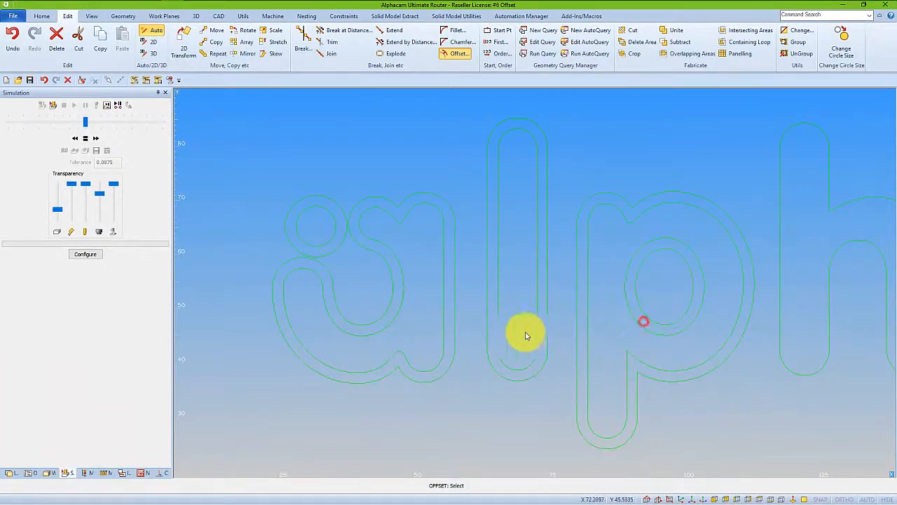
Step: Offset the remaining logo letters h, a, c, a and m on both sides with the same settings
scroll(499, 335, "down", 5)
left_click(607, 347)
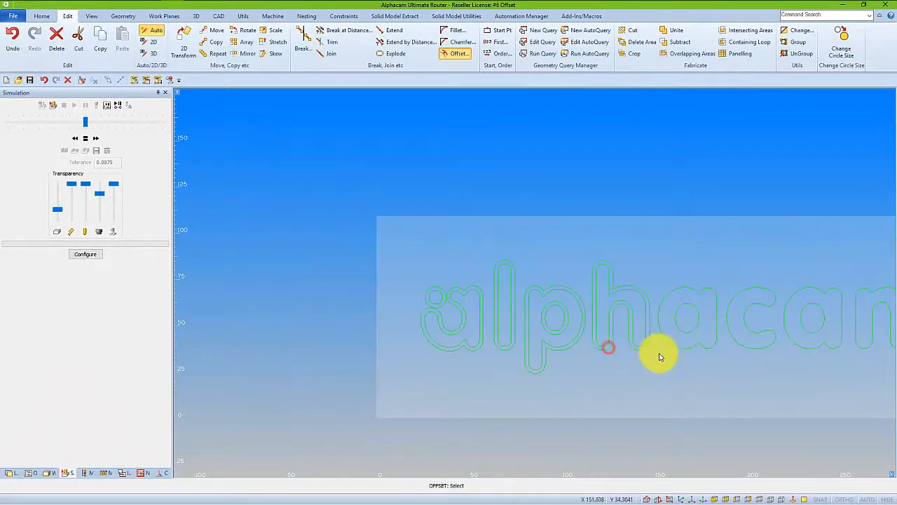
left_click(673, 346)
left_click(687, 335)
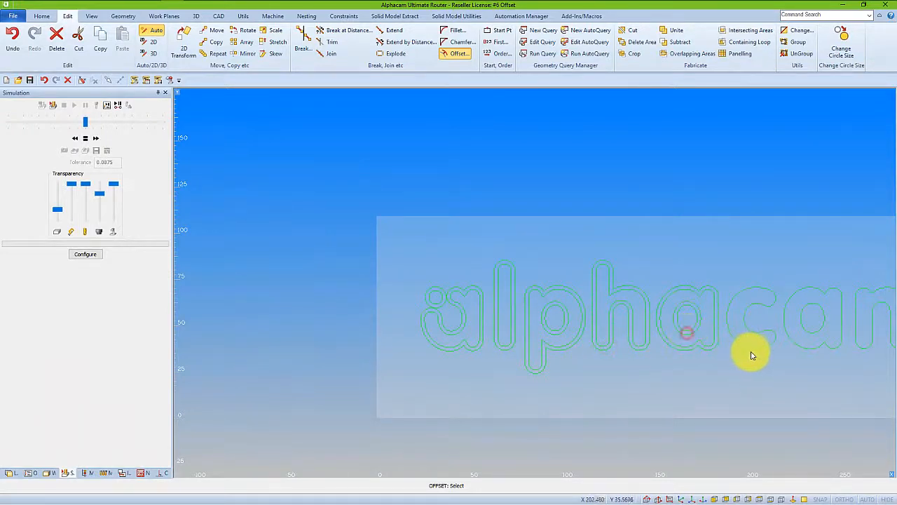
left_click(751, 350)
left_click(813, 328)
left_click(867, 356)
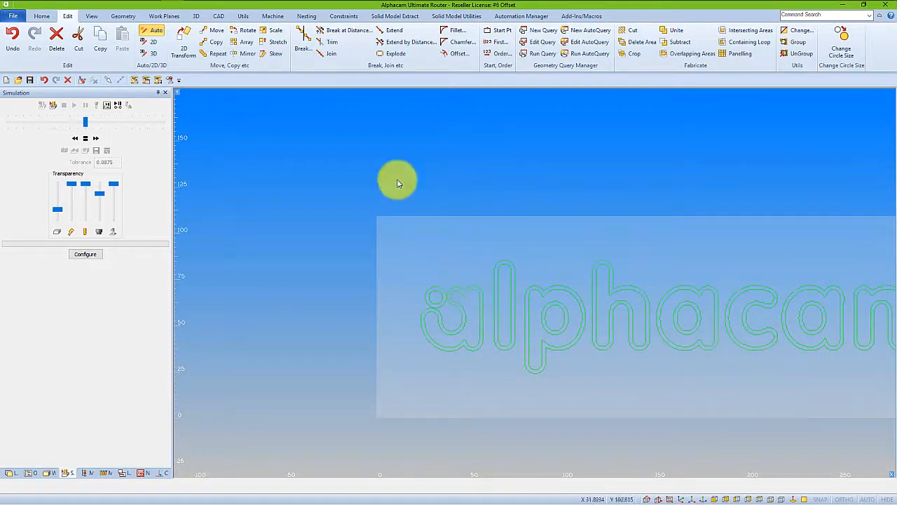
Step: Set the tool directions of all logo geometries with the closed-geometry side on Automatic for Pockets
left_click(274, 17)
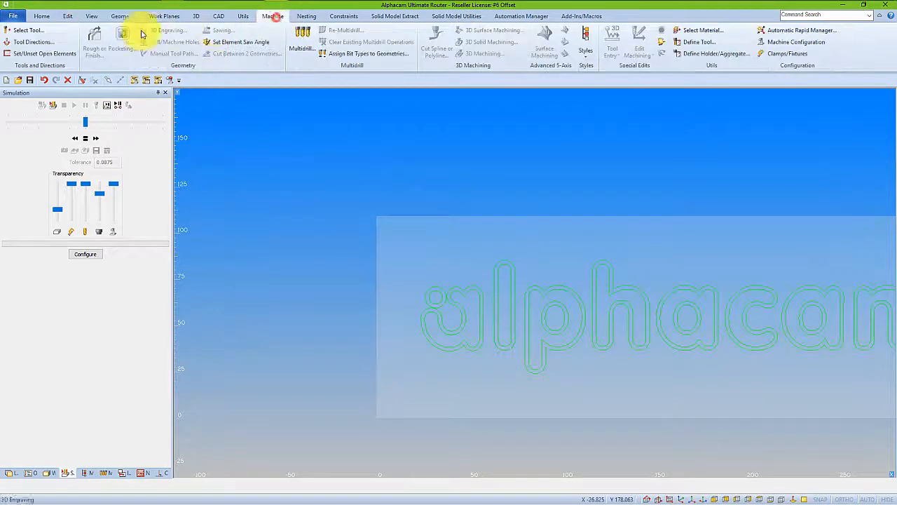
left_click(32, 42)
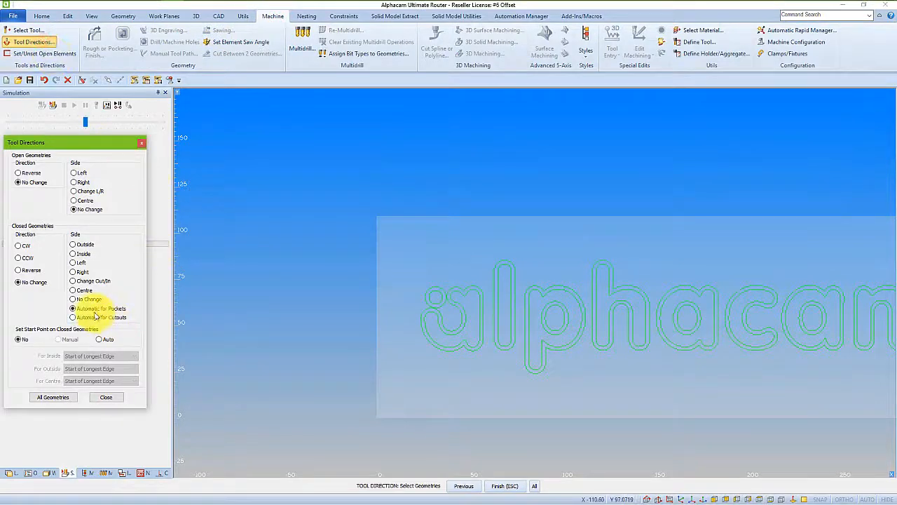
left_click(535, 485)
left_click(506, 486)
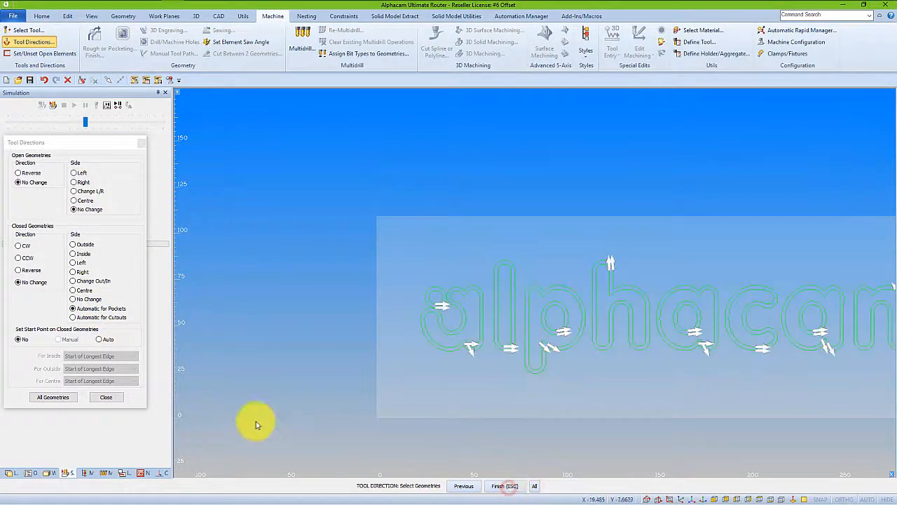
left_click(106, 397)
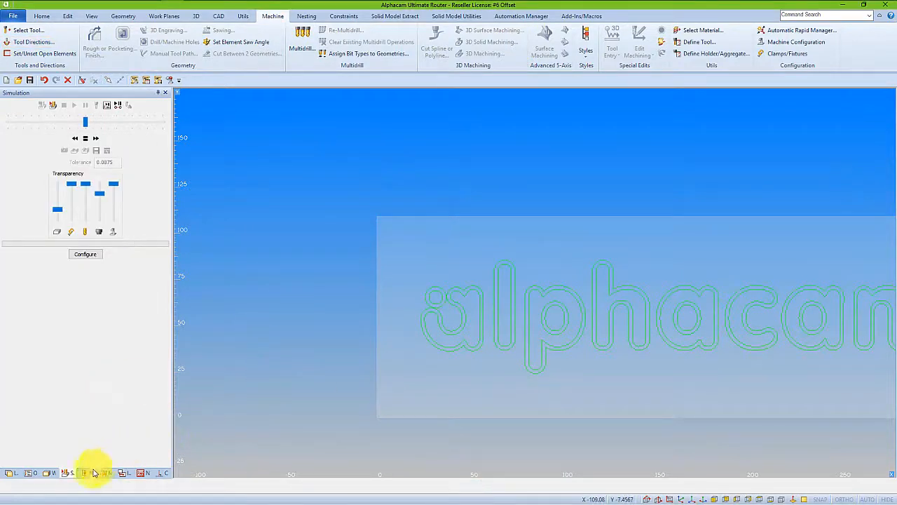
Step: Apply the Cut Logo style from the 2017 R1 folder to all of the offset letter outlines
left_click(83, 474)
double_click(40, 144)
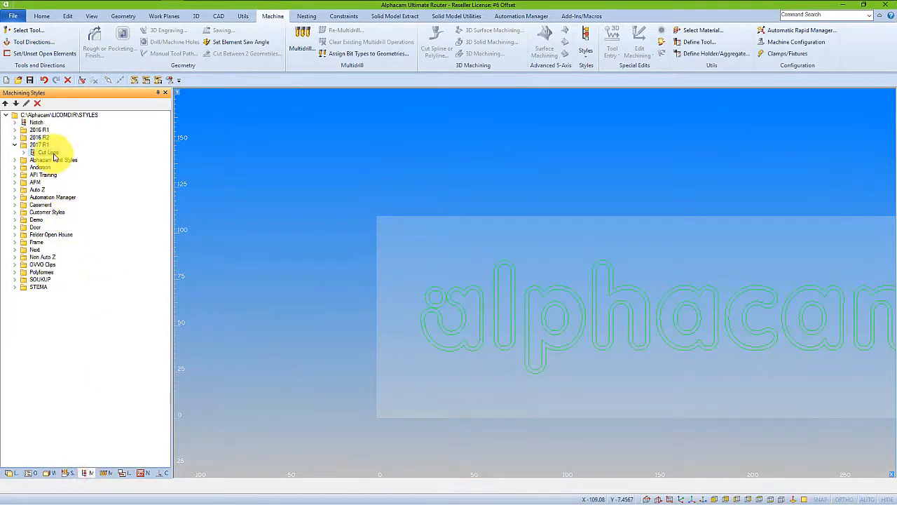
right_click(54, 152)
left_click(115, 160)
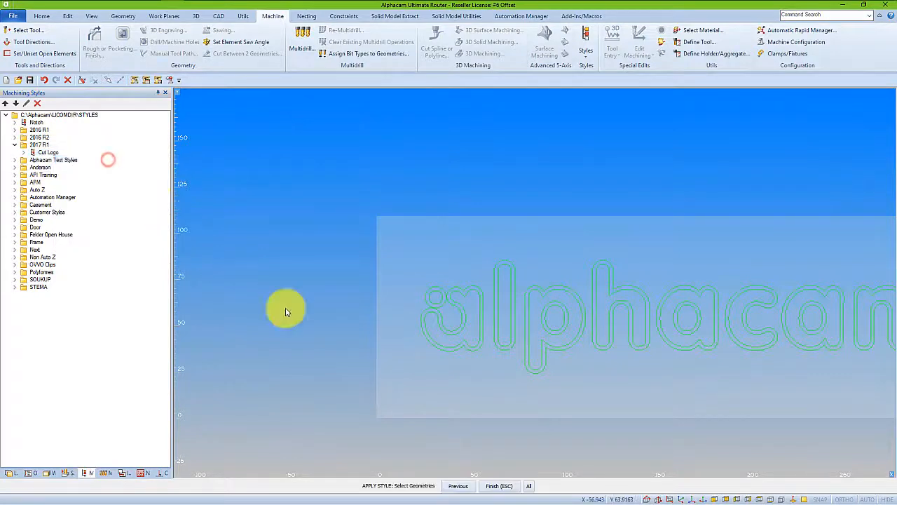
left_click(529, 485)
left_click(510, 486)
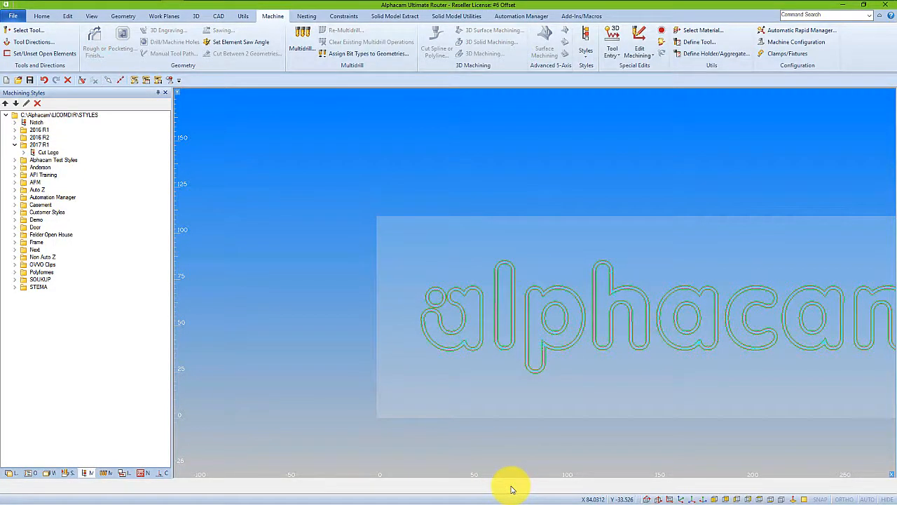
Step: Simulate the outlined logo machining on the solid board at maximum speed and examine the cut letters from different angles
left_click(681, 500)
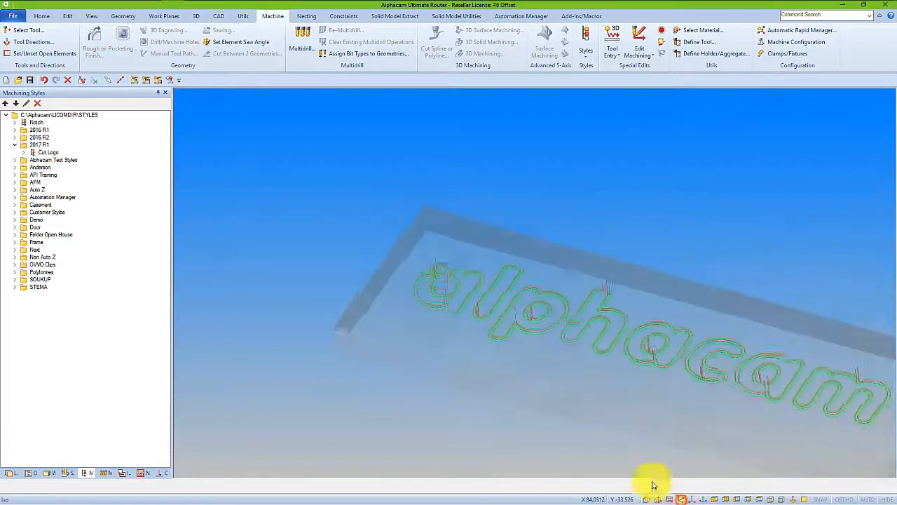
left_click(67, 473)
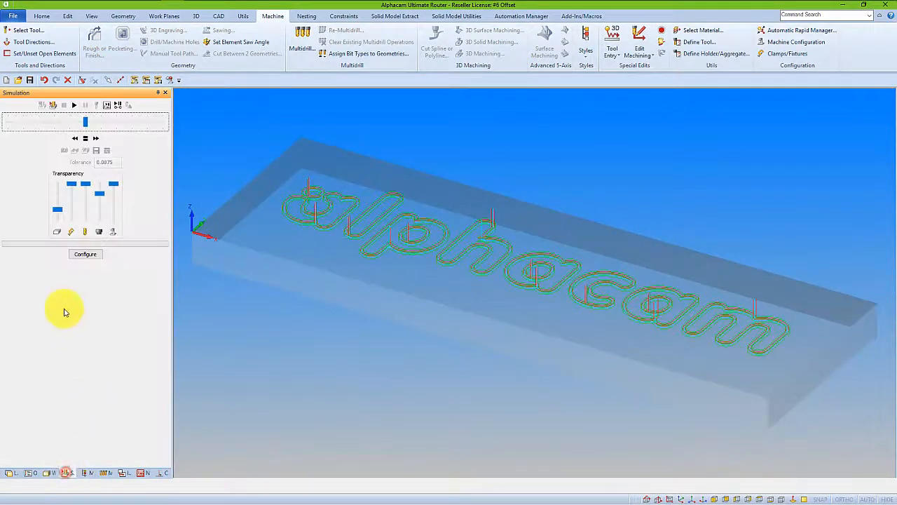
left_click(74, 106)
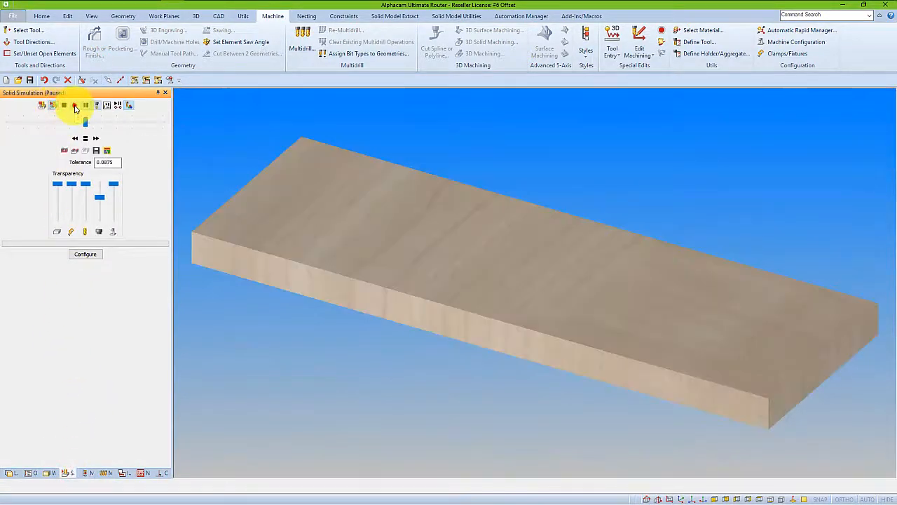
left_click_drag(77, 120, 175, 129)
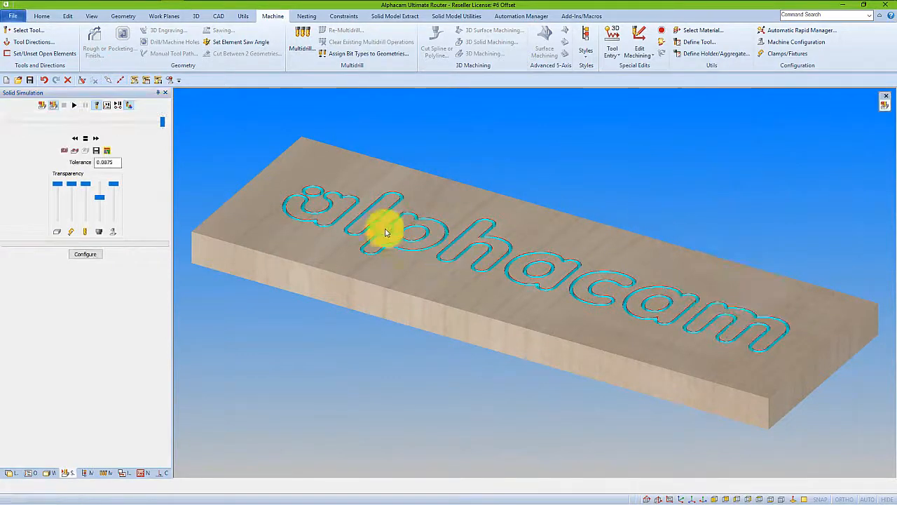
middle_click_drag(325, 228, 395, 359)
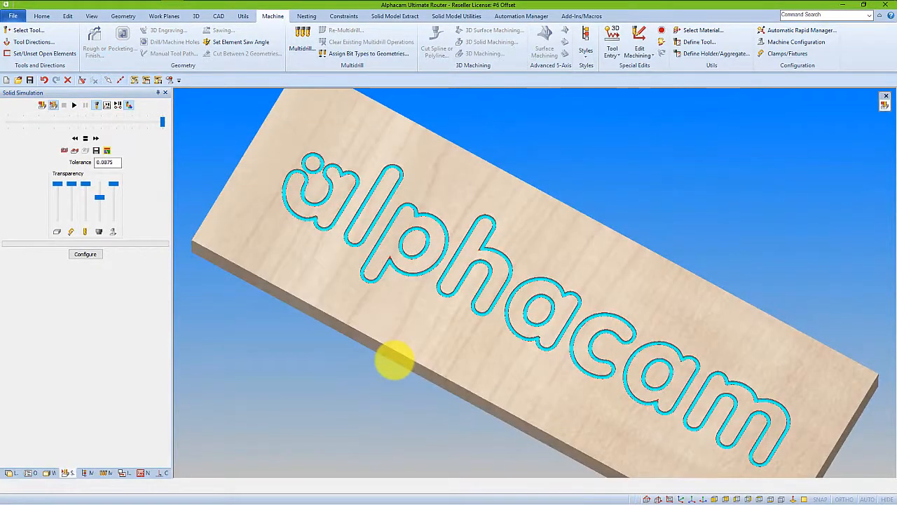
middle_click_drag(330, 232, 295, 171)
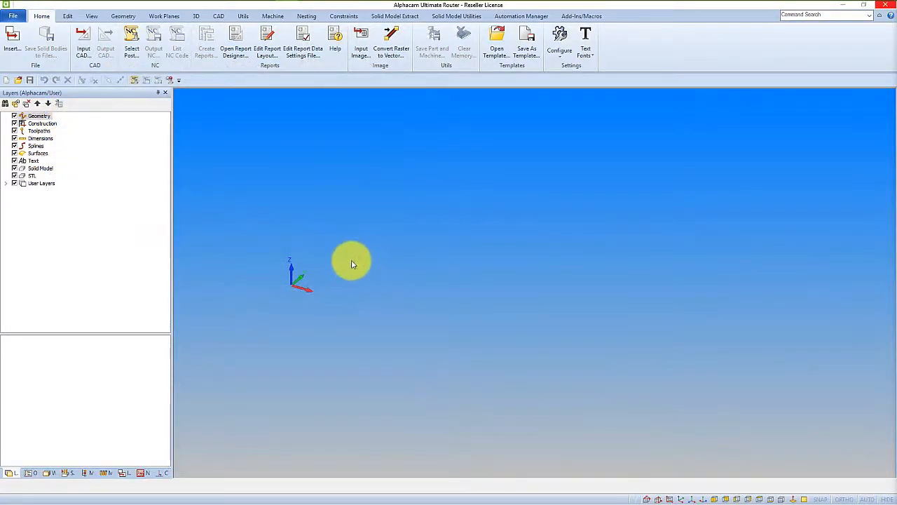
Step: Insert the OVVO Clip 08-25 (Horizontal) fitting from the OVVO clips folder into the empty drawing at the origin
left_click(122, 473)
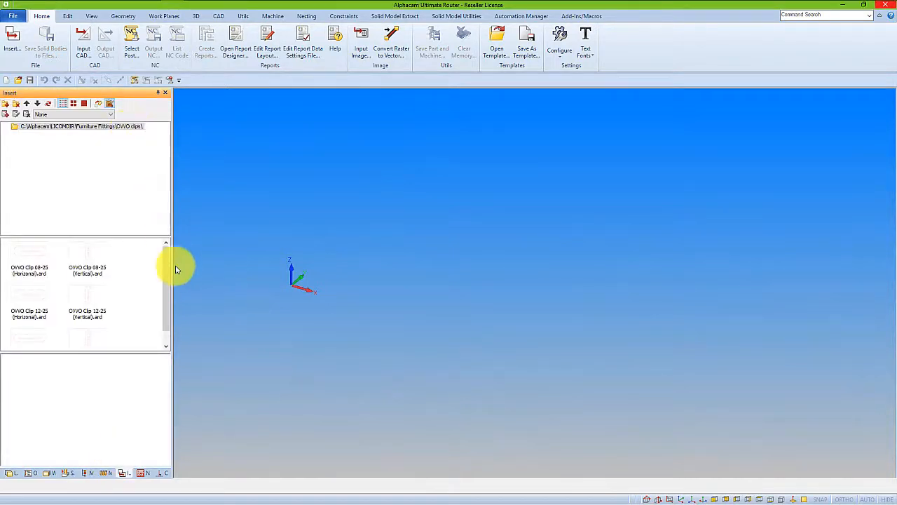
left_click_drag(37, 258, 320, 292)
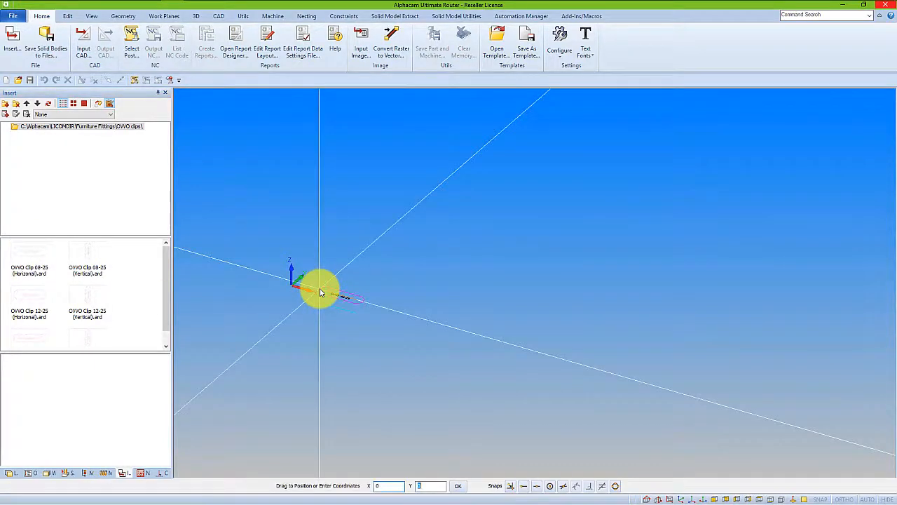
left_click(320, 292)
scroll(292, 291, "up", 3)
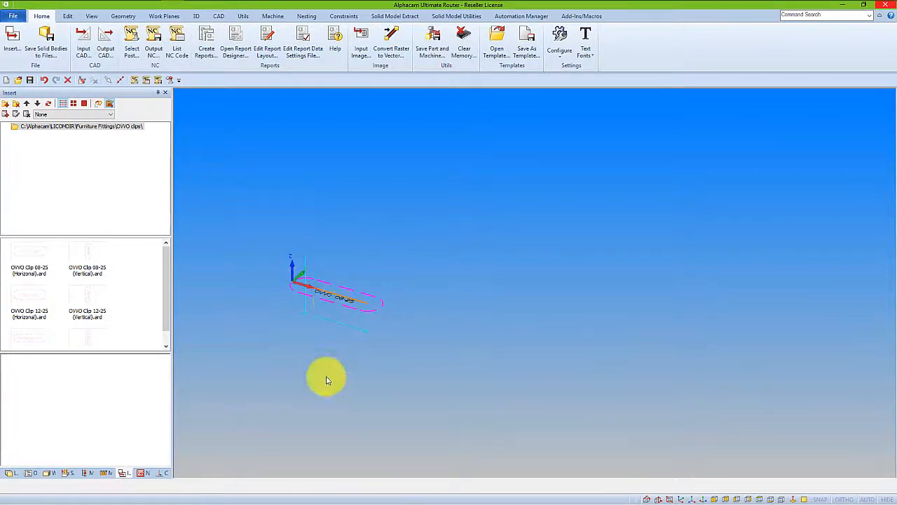
Step: Simulate the machining of the inserted OVVO clip at reduced speed, examining the clip tool's movement from the side and in isometric view
left_click(66, 473)
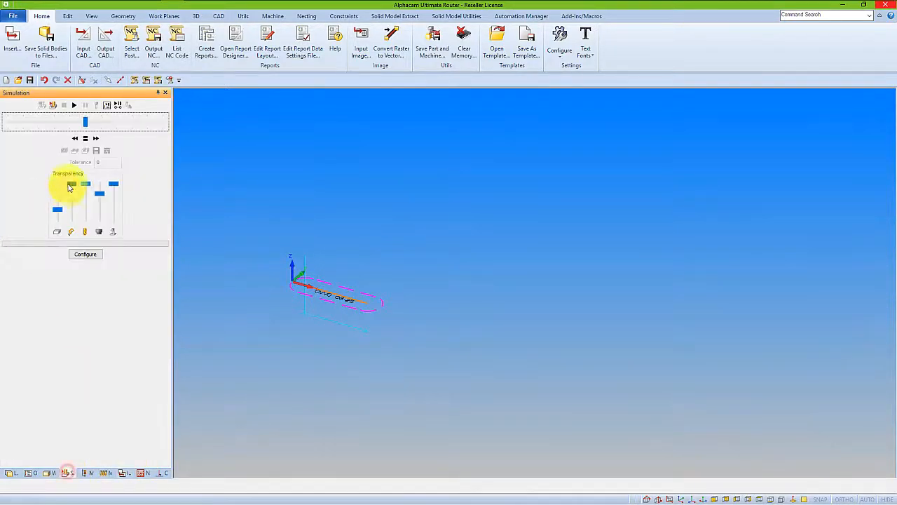
left_click_drag(85, 122, 55, 122)
left_click(73, 105)
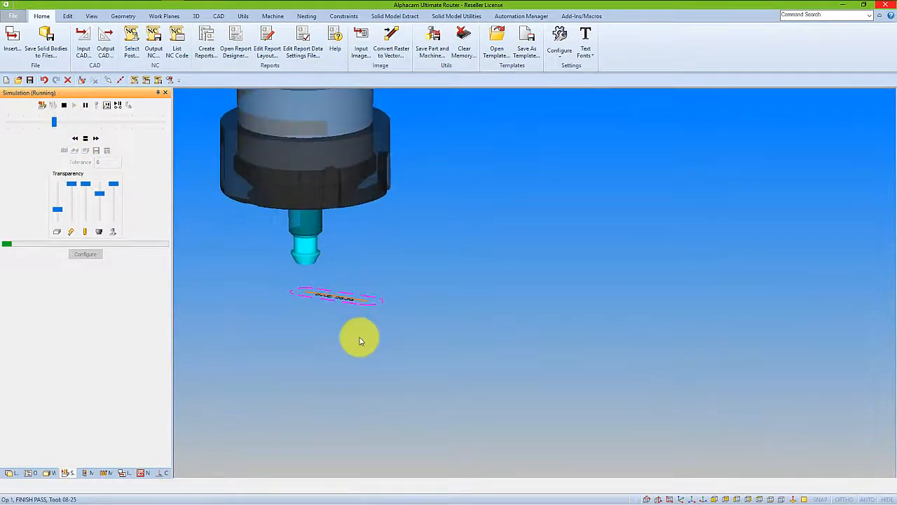
left_click(97, 139)
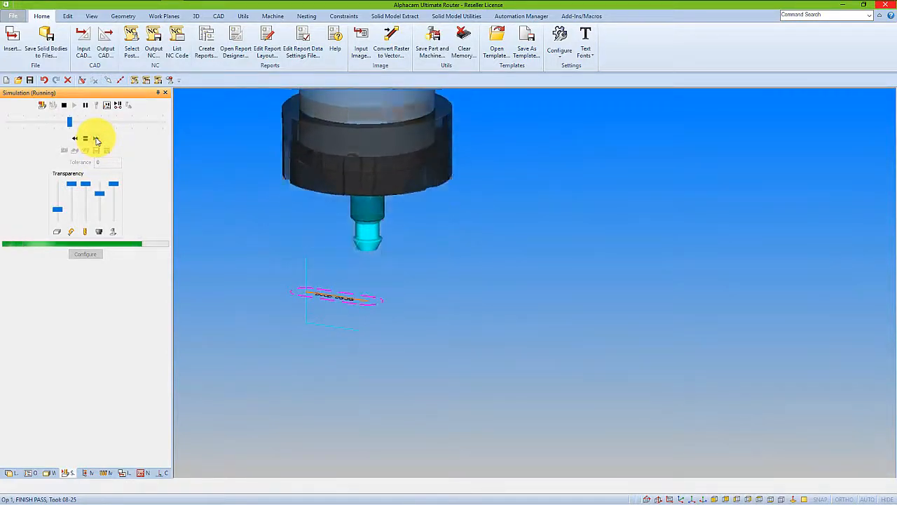
middle_click_drag(343, 303, 339, 388)
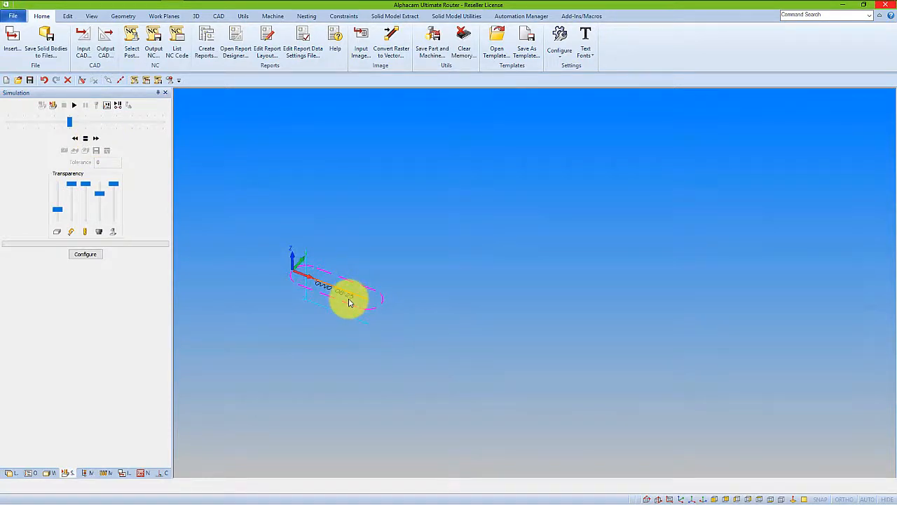
left_click(682, 499)
left_click_drag(501, 344, 397, 339)
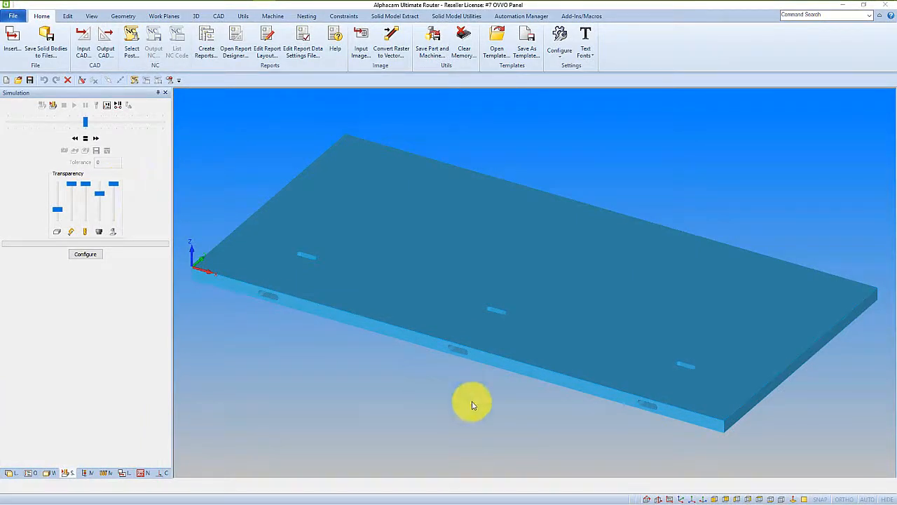
Step: Set up automatic feature extraction on the OVVO panel for contours only, using all bodies and work planes from faces
scroll(496, 338, "up", 3)
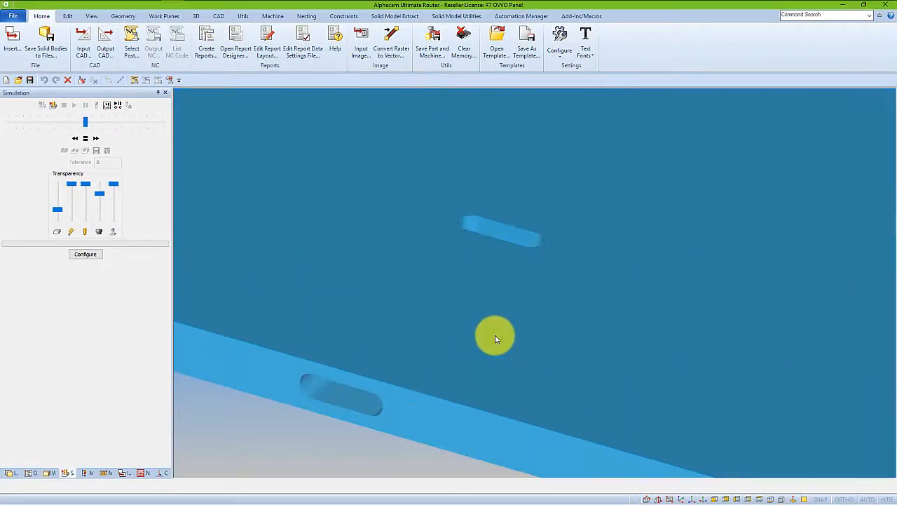
scroll(495, 339, "down", 2)
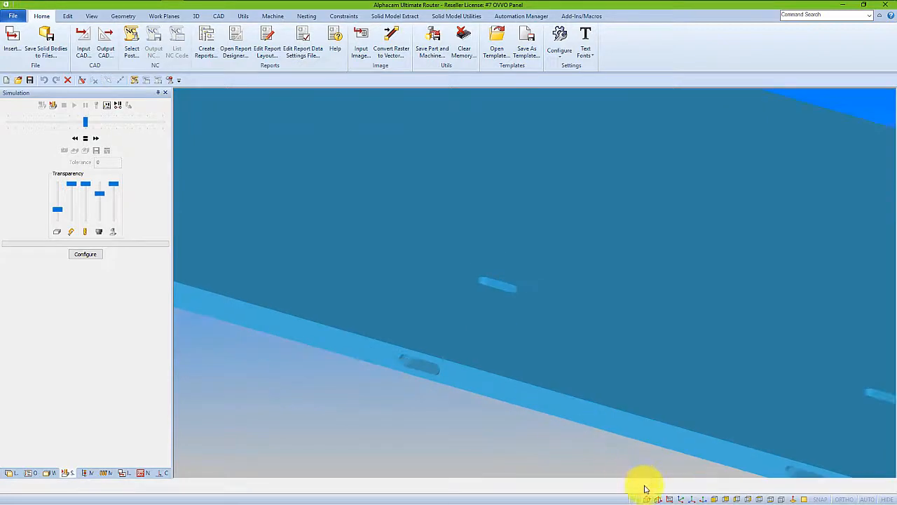
left_click(680, 499)
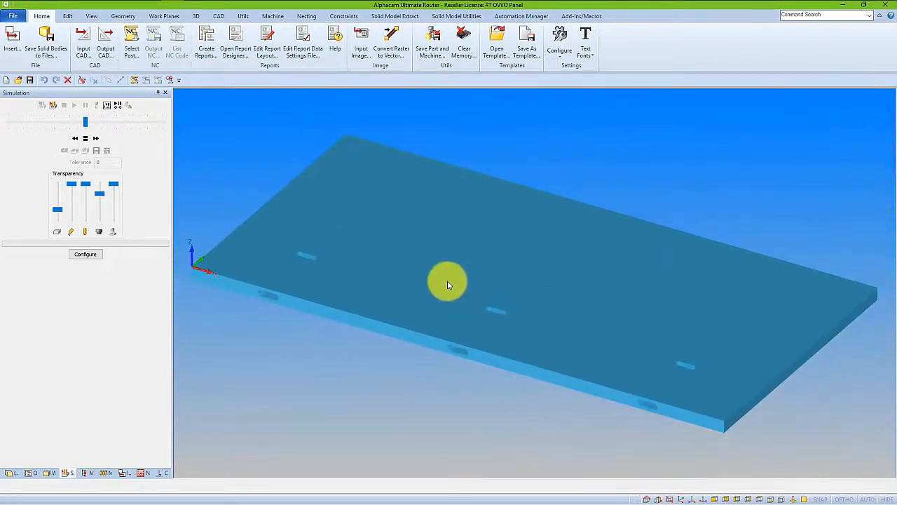
left_click(405, 17)
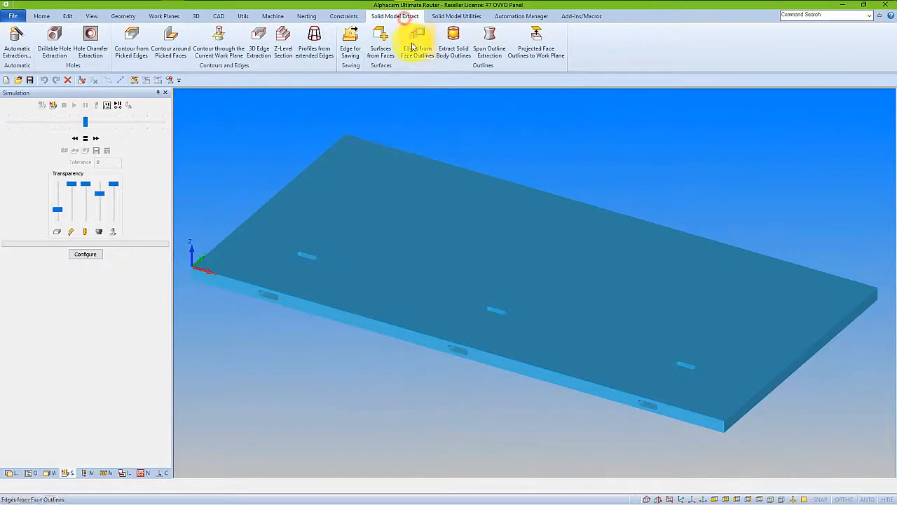
left_click(22, 53)
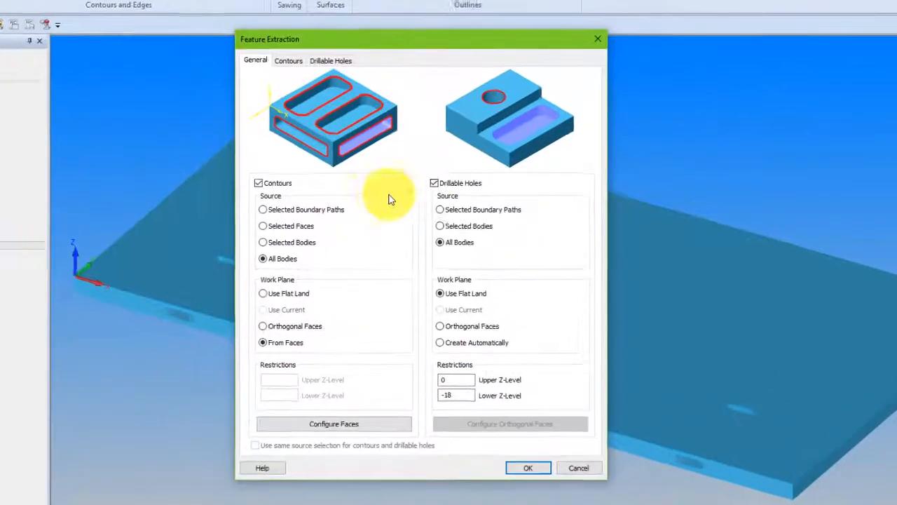
left_click(432, 183)
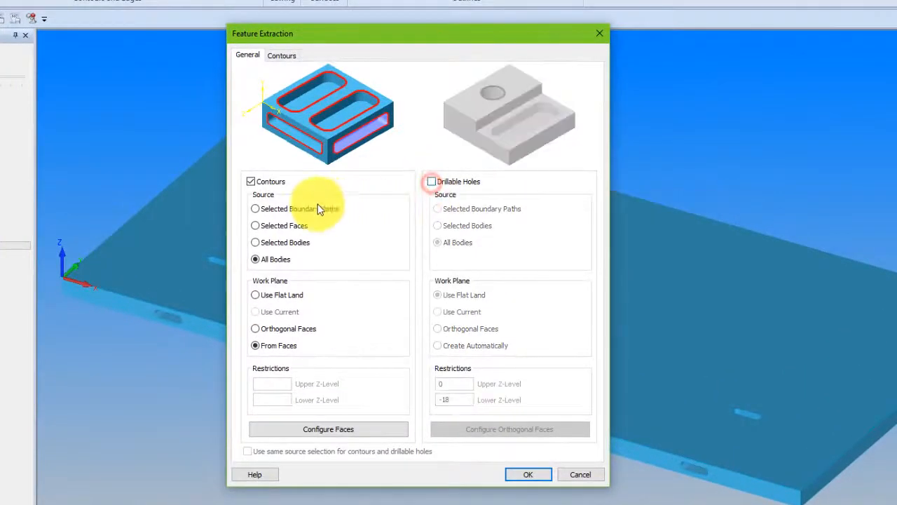
left_click(259, 185)
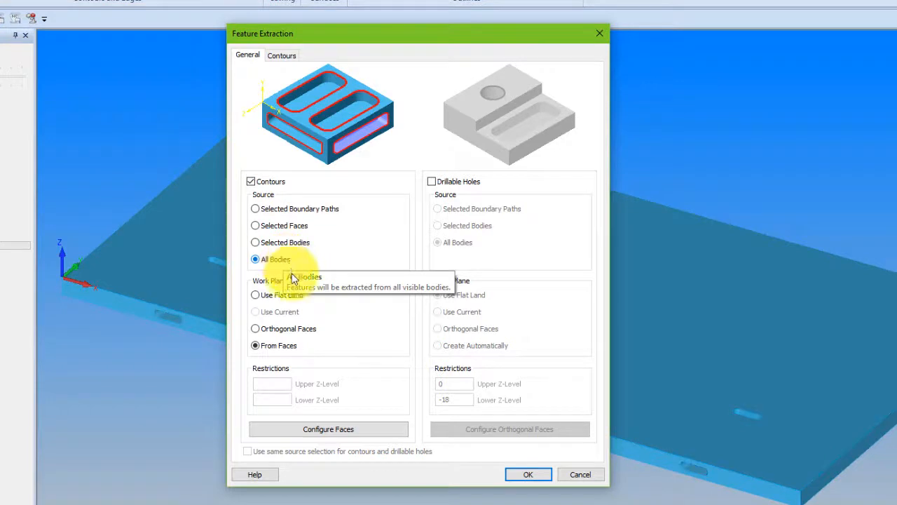
left_click(270, 353)
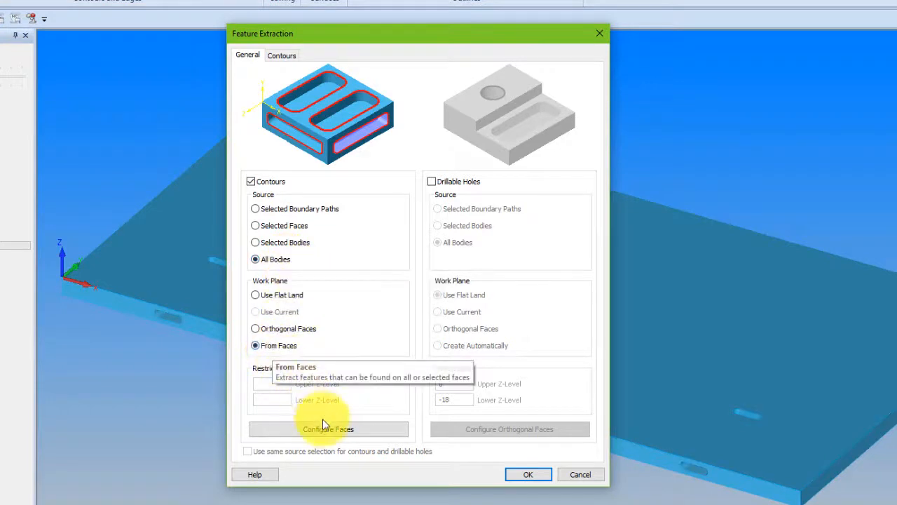
Step: Configure the extraction for all planar faces with optimised planes and the solid body outline, and extract the panel's contours
left_click(328, 429)
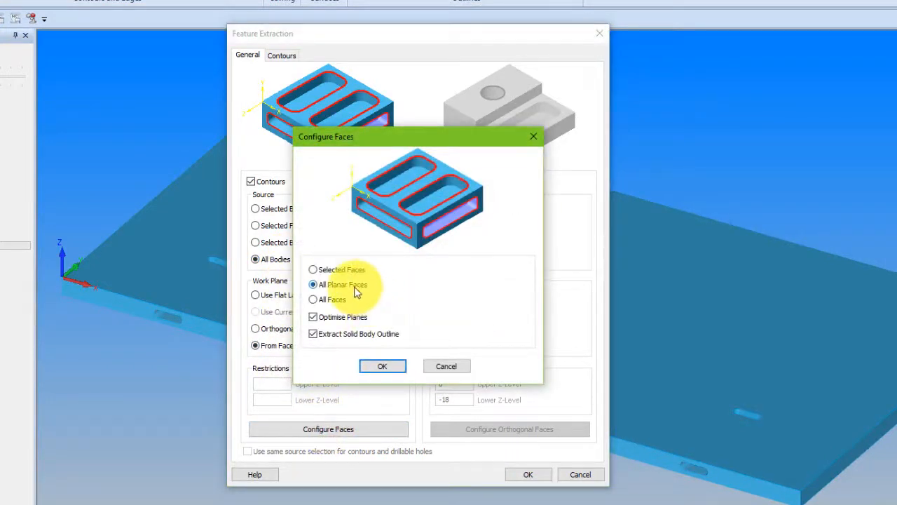
left_click(388, 368)
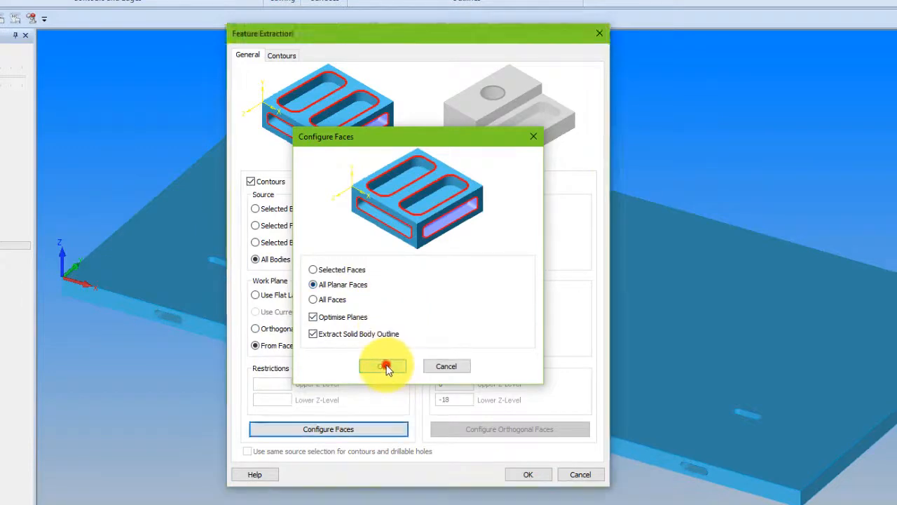
left_click(528, 474)
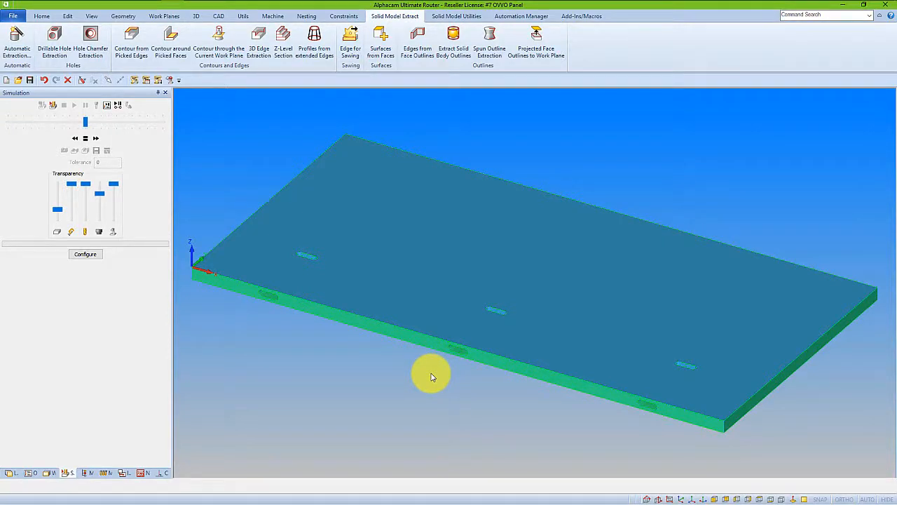
Step: Enable the free OVVO Fittings add-in
left_click(575, 19)
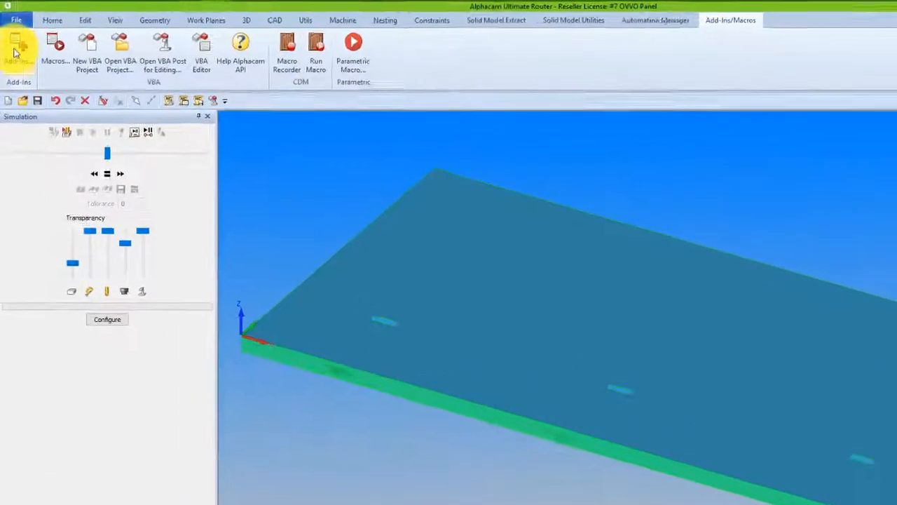
left_click(15, 49)
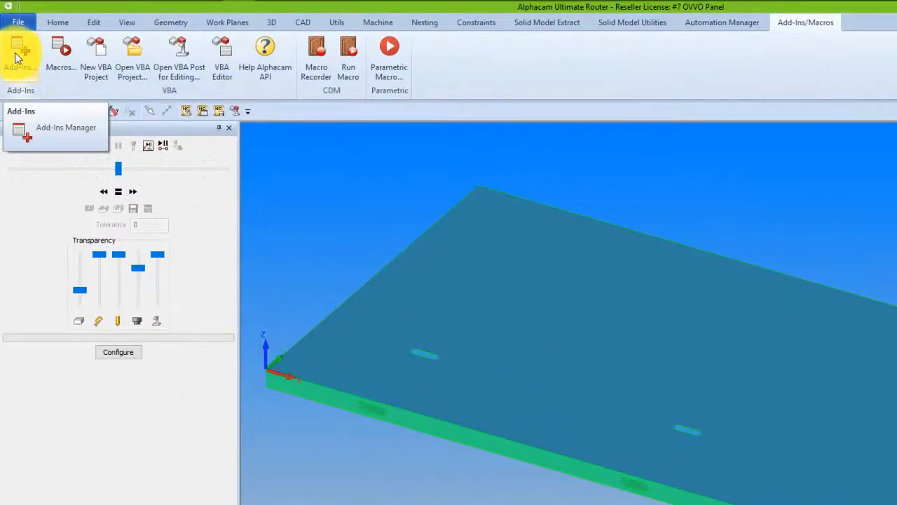
left_click(16, 58)
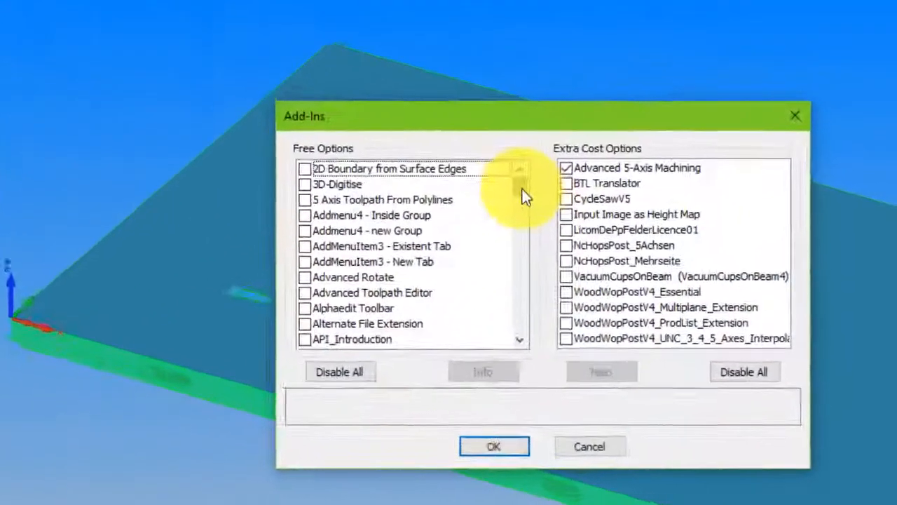
left_click_drag(579, 251, 590, 308)
left_click_drag(506, 236, 521, 269)
left_click(248, 271)
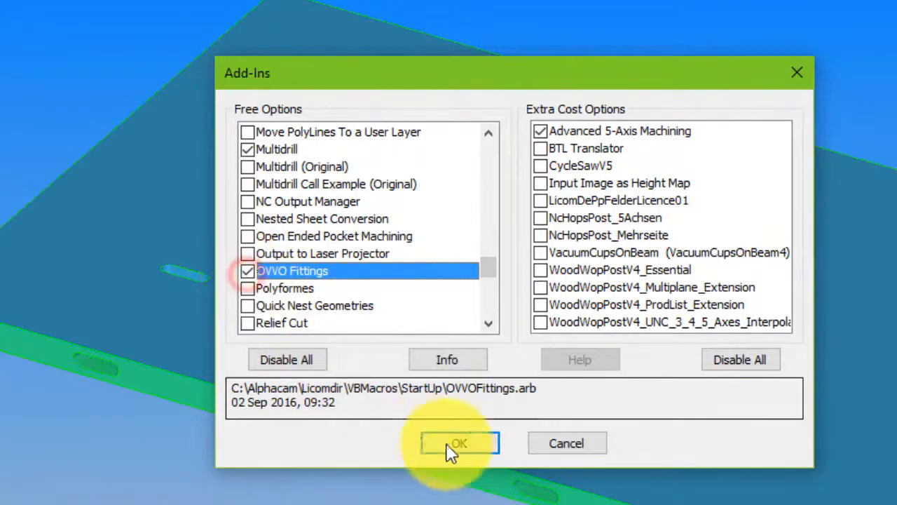
left_click(459, 443)
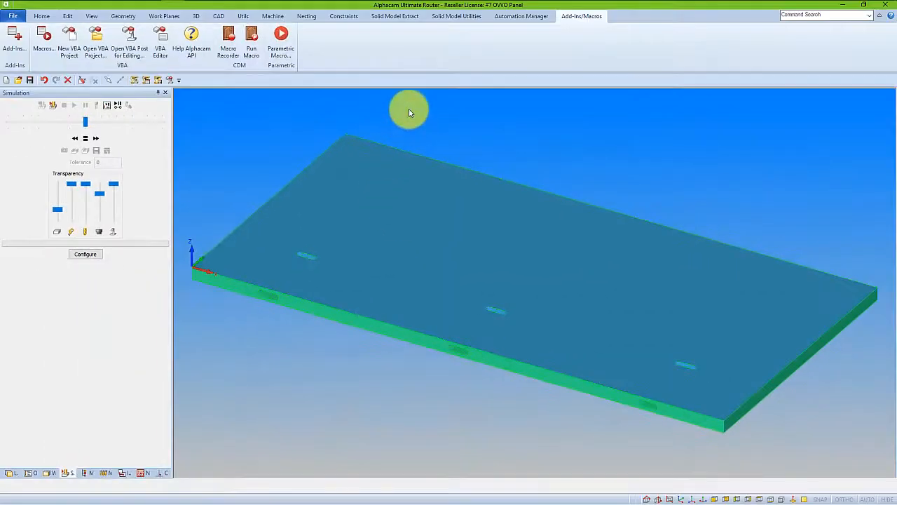
Step: Machine OVVO fittings using all extracted geometries on the panel, dismissing the notice about invalid geometry
left_click(273, 16)
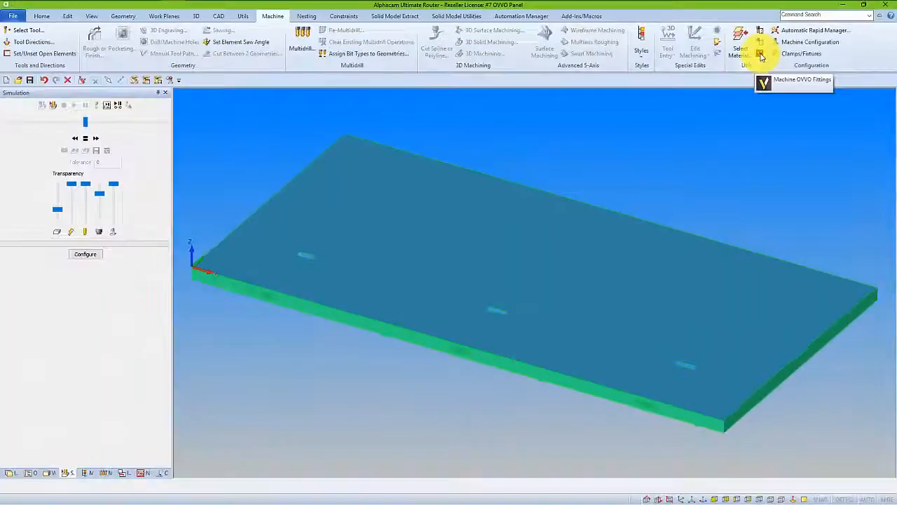
left_click(760, 54)
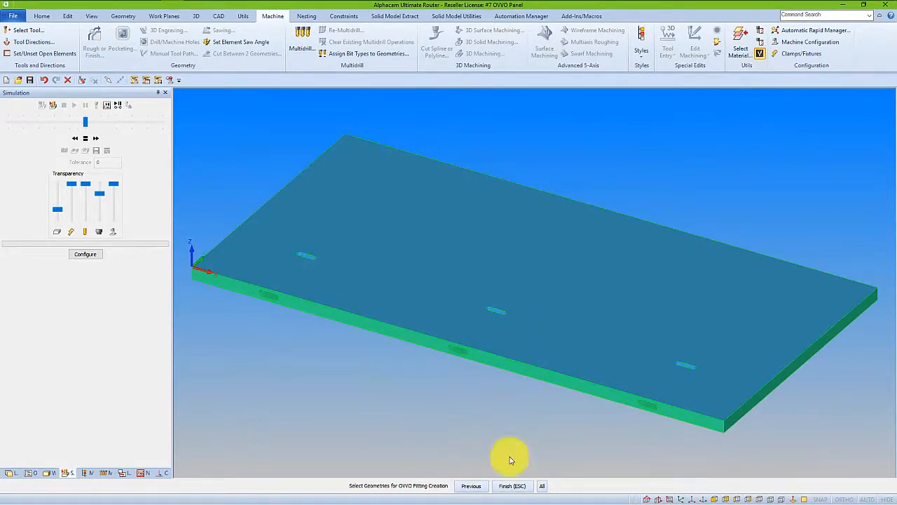
left_click(544, 486)
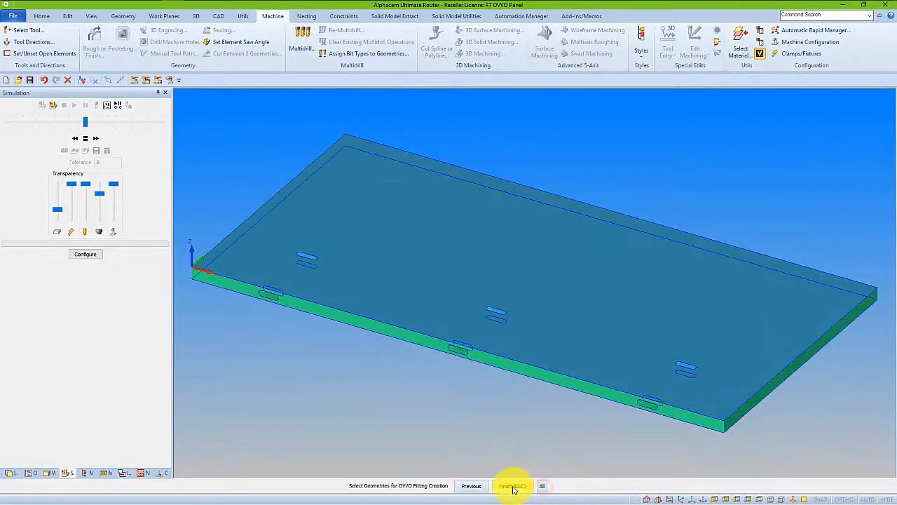
left_click(513, 487)
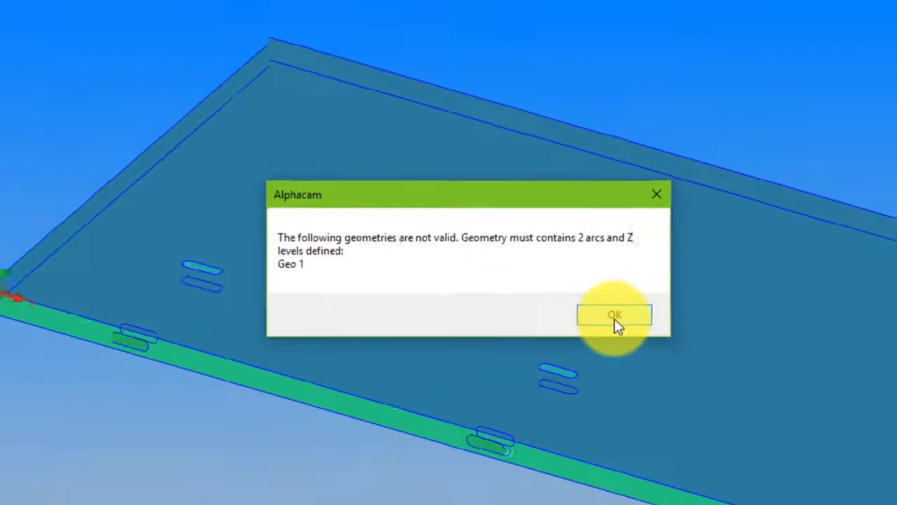
left_click(708, 356)
left_click(527, 285)
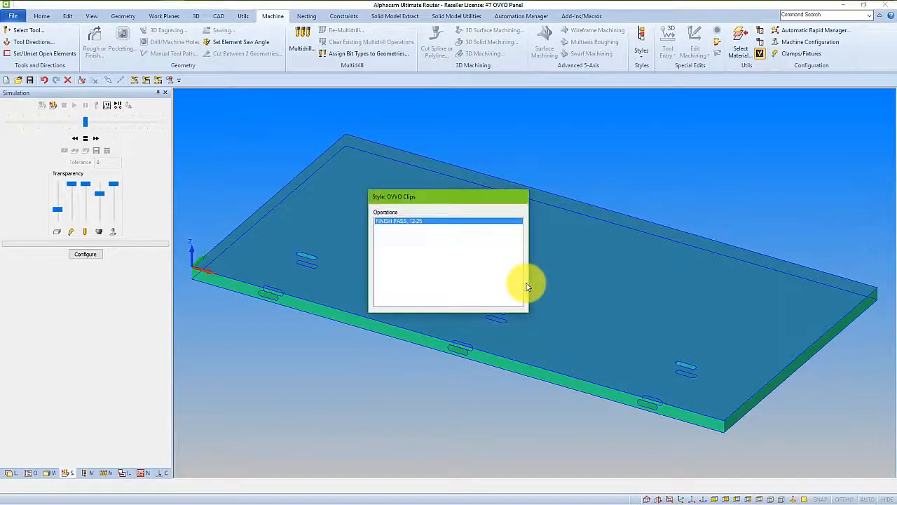
left_click(527, 285)
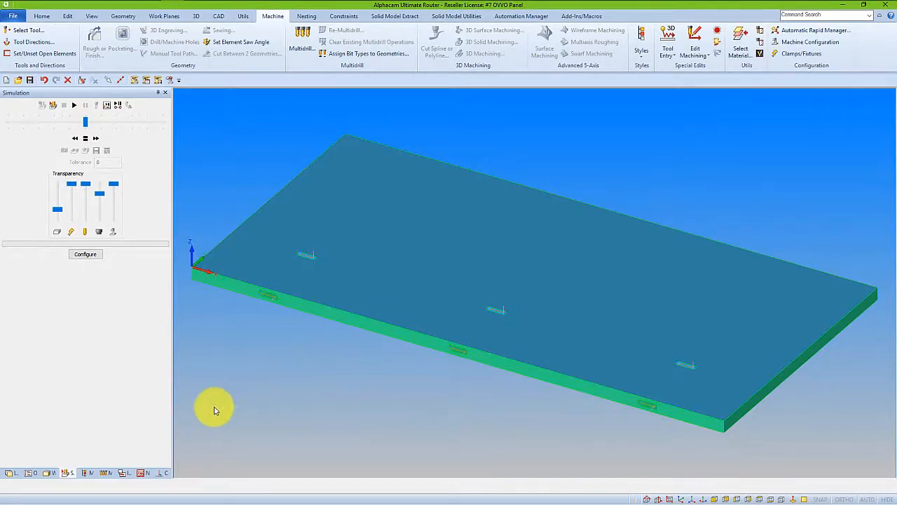
Step: Review the two 12-25 finish pass operations and simulate the OVVO clip machining on the panel, increasing the speed
left_click(30, 472)
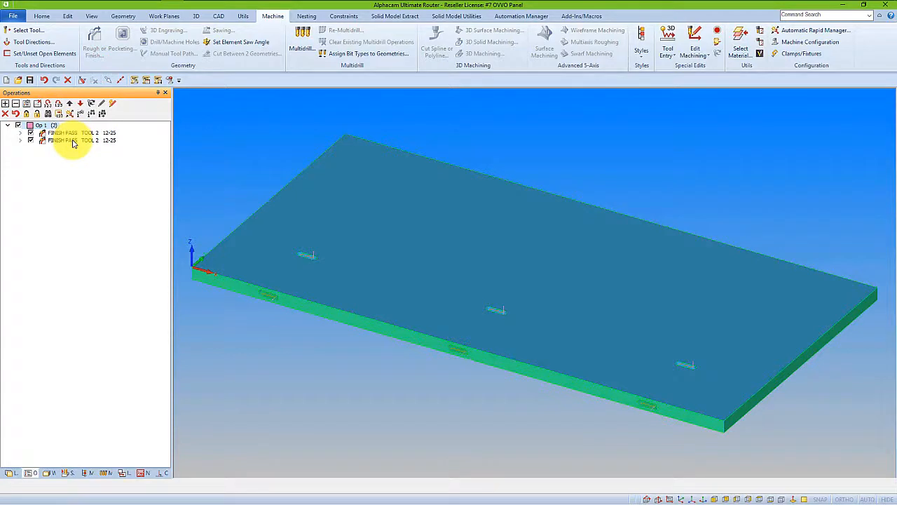
left_click(67, 472)
left_click(75, 105)
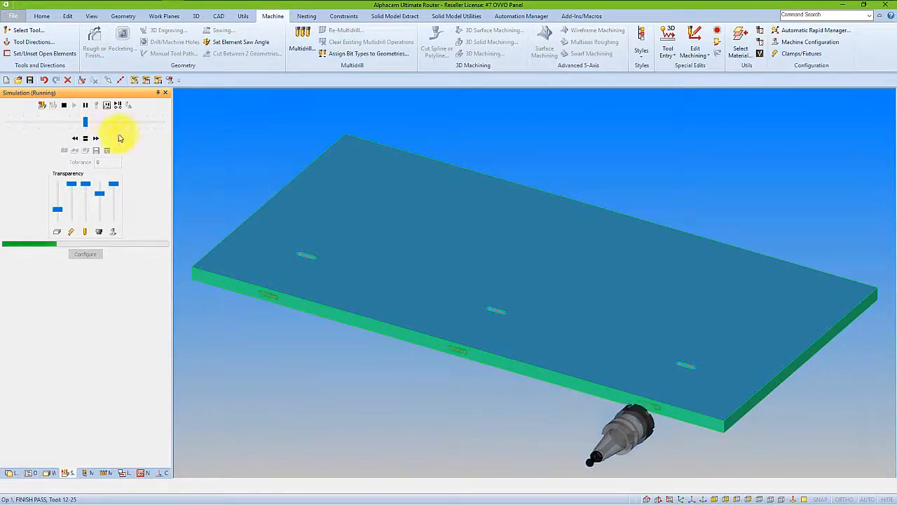
left_click(97, 138)
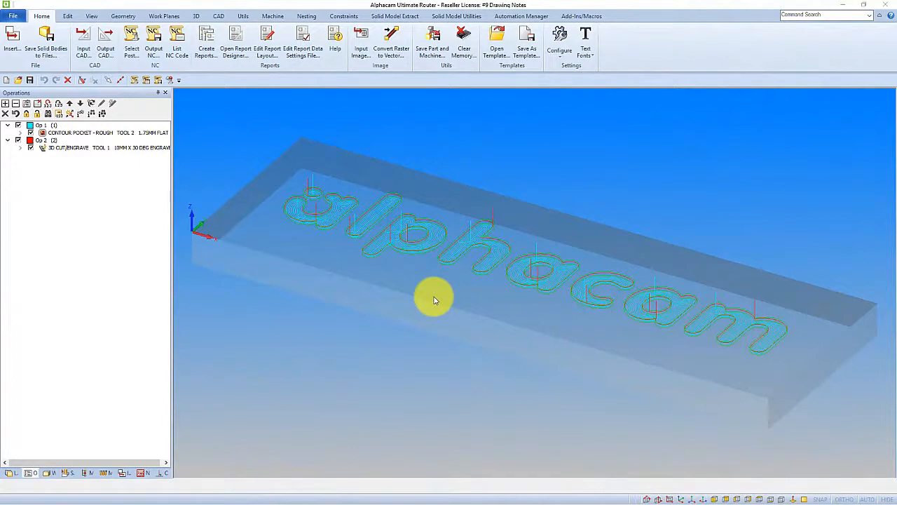
Step: Enable the free Drawing Notes add-in for the alphacam logo drawing
left_click(575, 18)
left_click(14, 41)
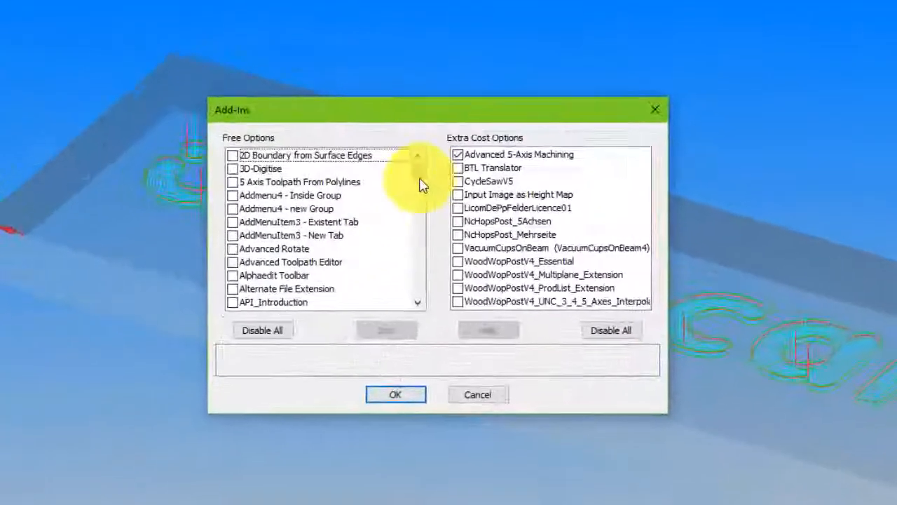
mouse_move(441, 204)
left_mouse_down()
mouse_move(444, 227)
mouse_move(421, 215)
left_mouse_up()
left_click(174, 183)
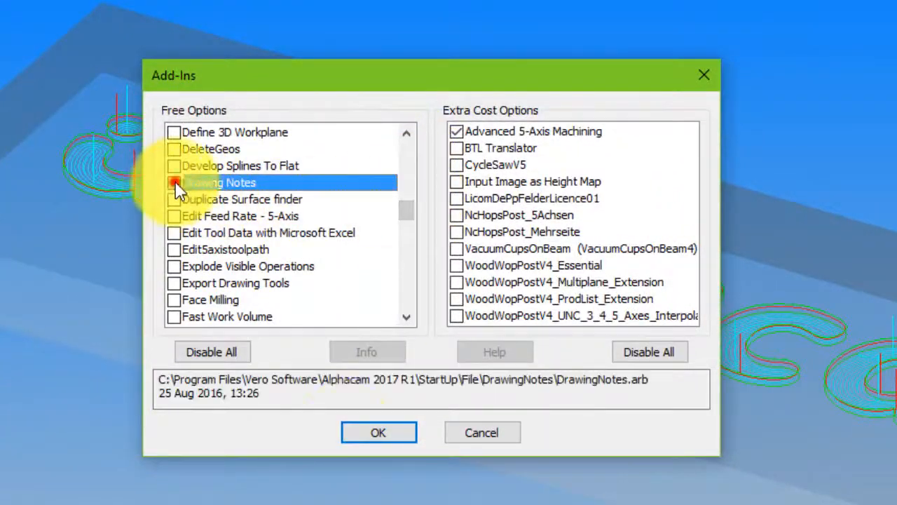
left_click(370, 432)
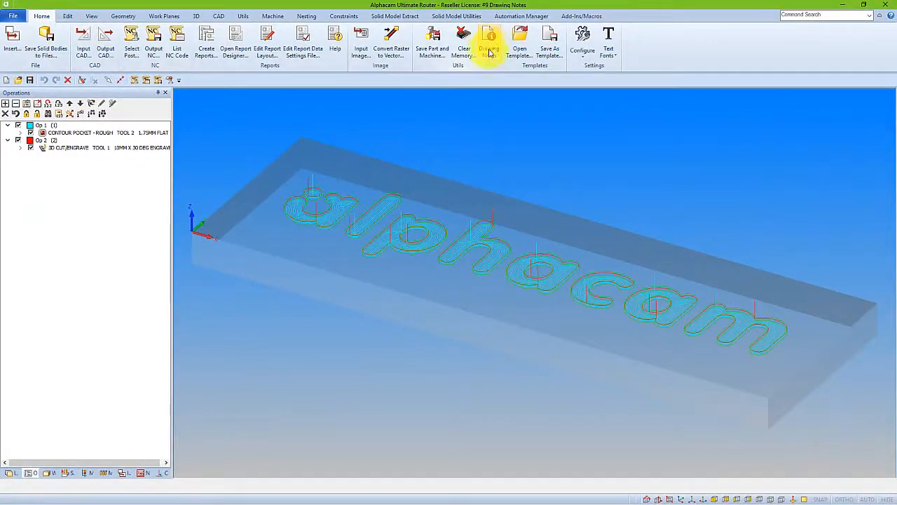
Step: Add the drawing note "Sample Logo" and set it to open with the drawing if a note exists
left_click(490, 48)
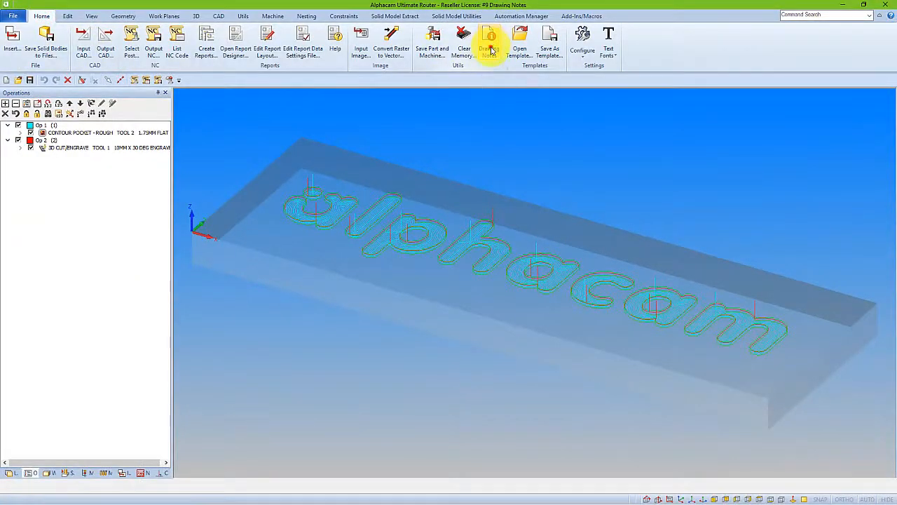
left_click(188, 173)
left_click_drag(165, 179, 344, 288)
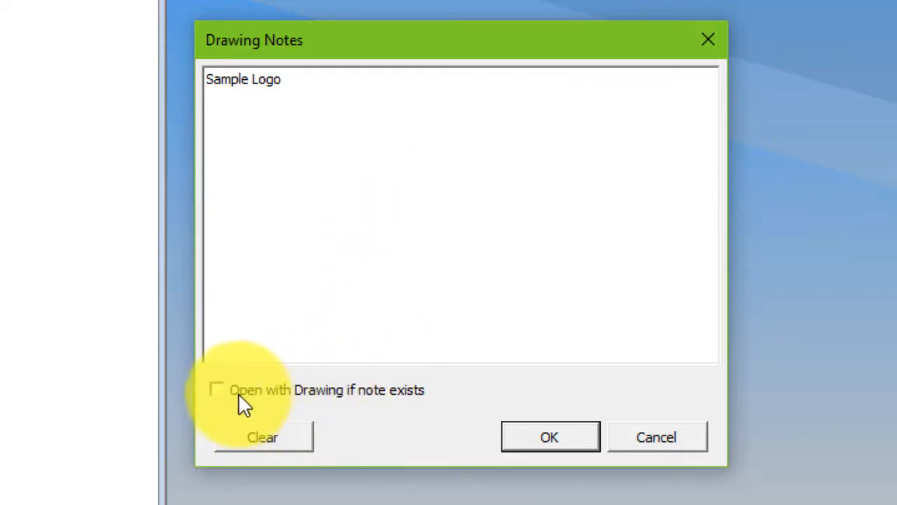
left_click(215, 391)
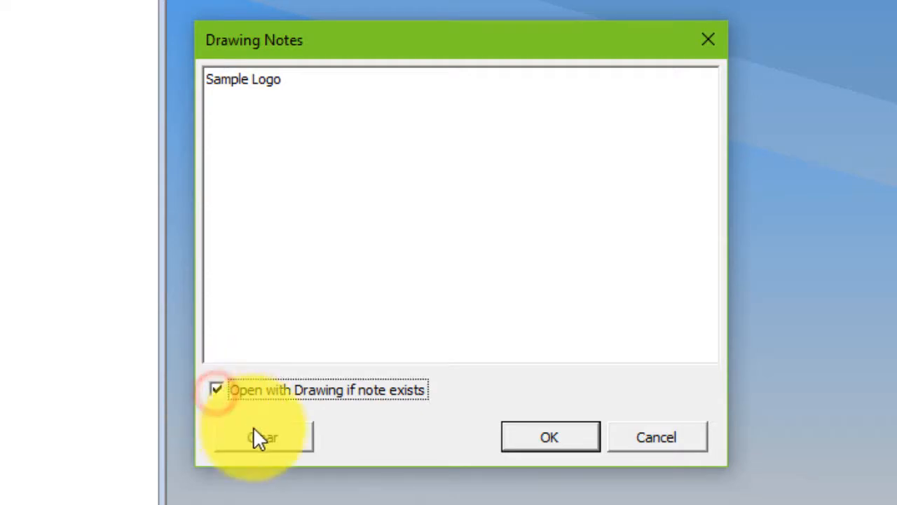
left_click(552, 443)
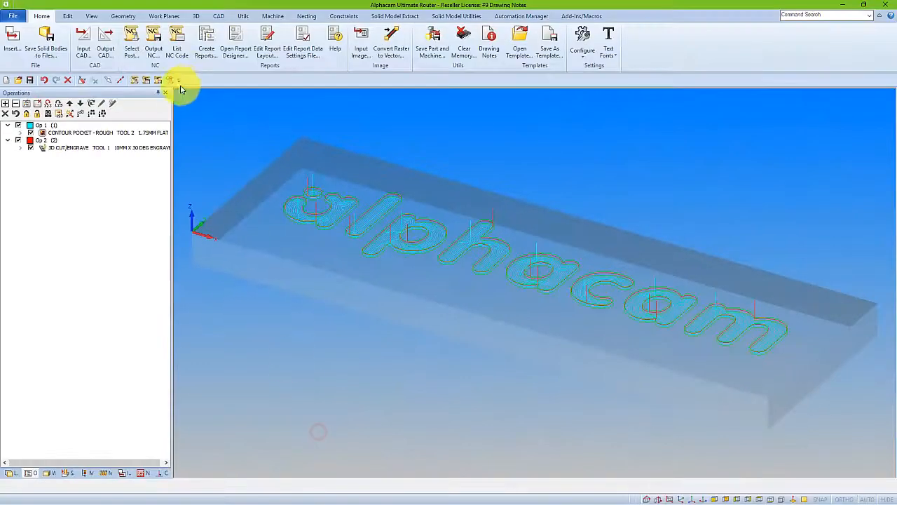
Step: Save the drawing over #9 Drawing Notes.ard, start a new drawing, and reopen the saved file from the recent documents
left_click(29, 79)
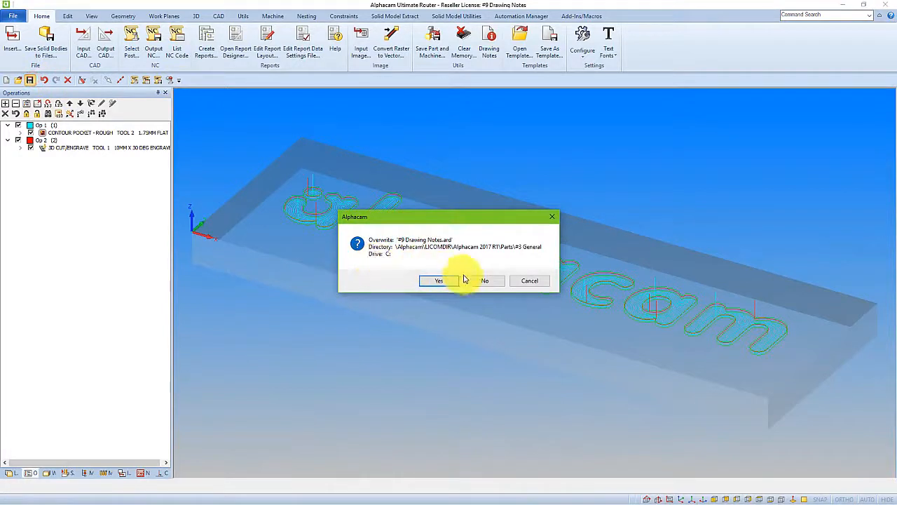
left_click(440, 280)
left_click(485, 280)
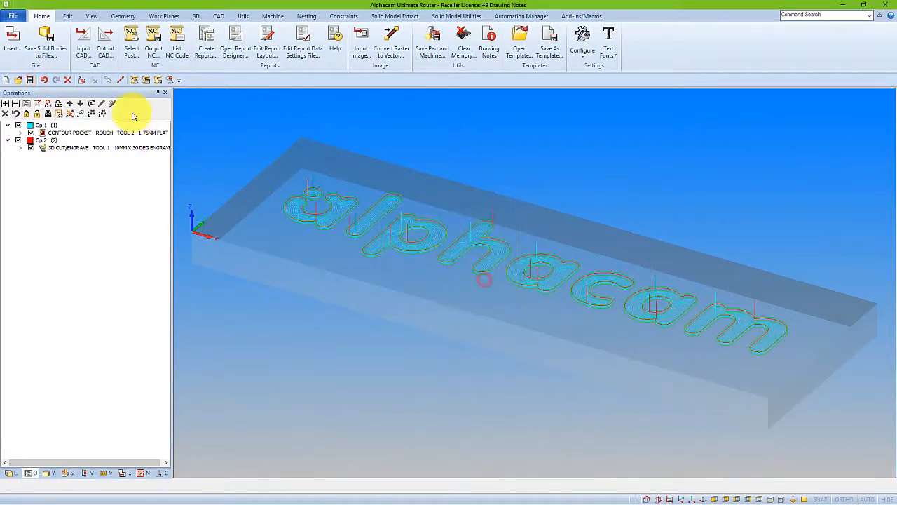
left_click(6, 80)
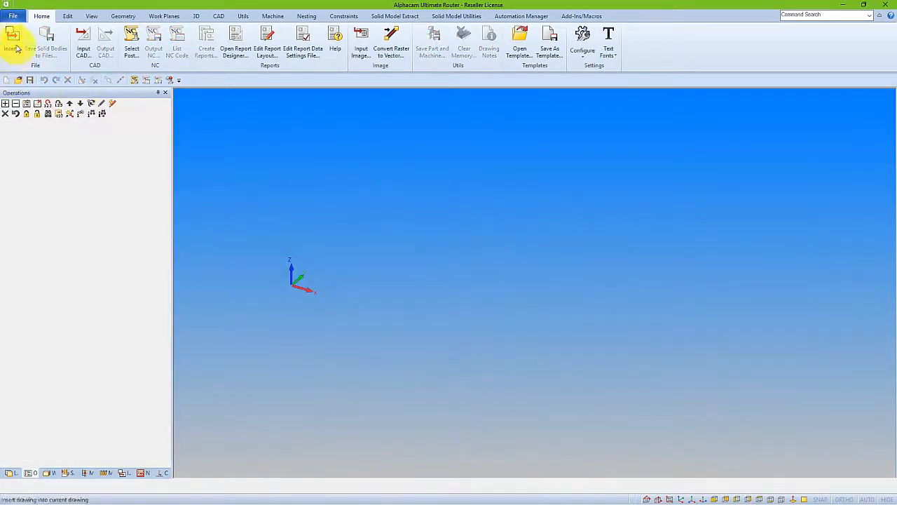
left_click(12, 16)
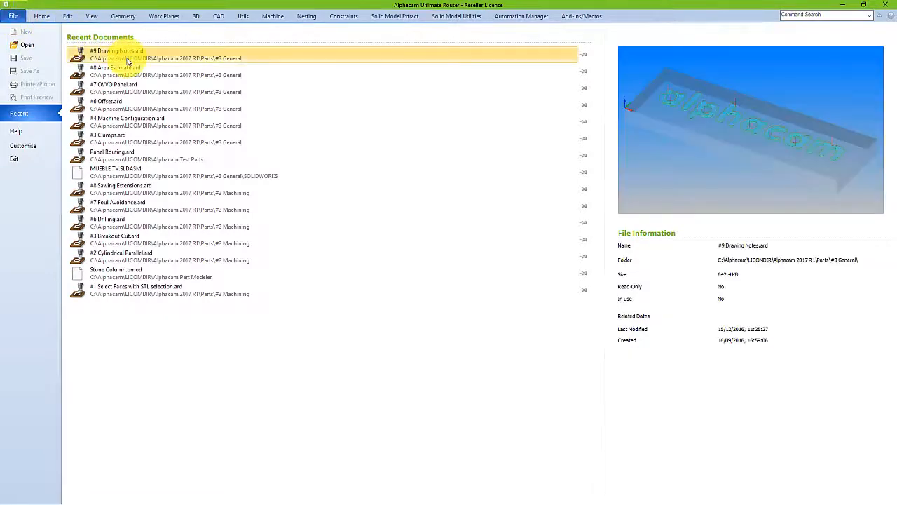
left_click(125, 55)
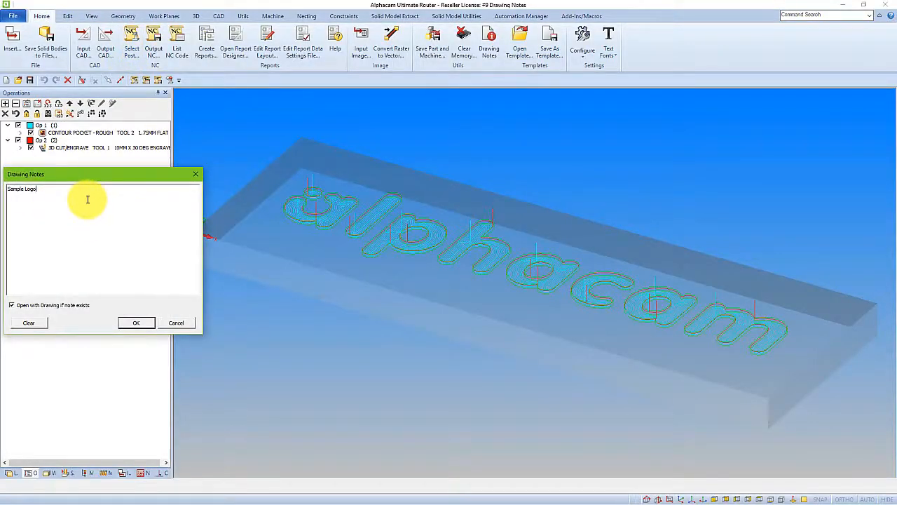
Step: Delete the "Sample Logo" text from the drawing note and save the drawing over the existing file
left_click_drag(39, 190, 8, 188)
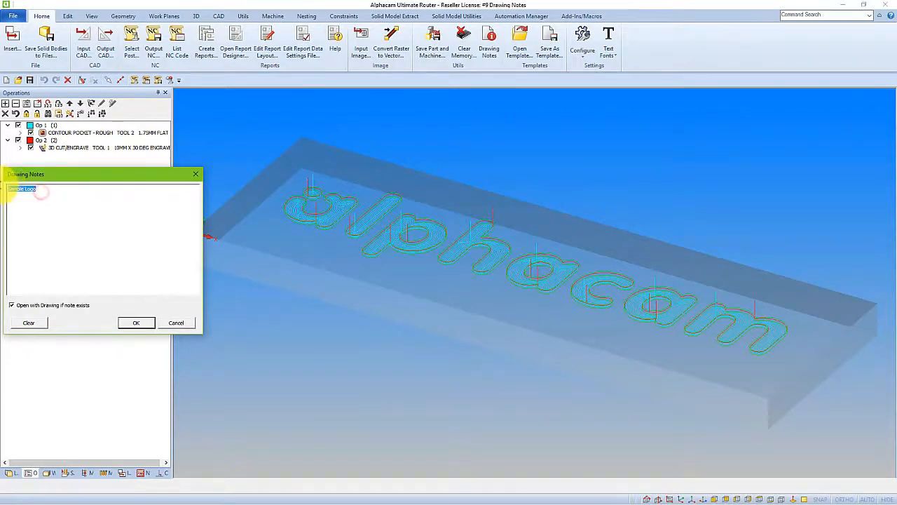
left_click(138, 324)
left_click(30, 80)
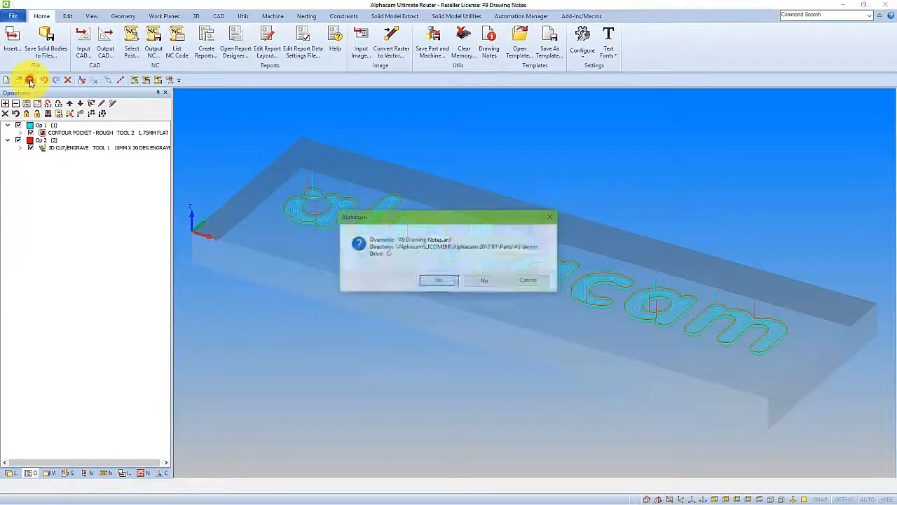
left_click(439, 283)
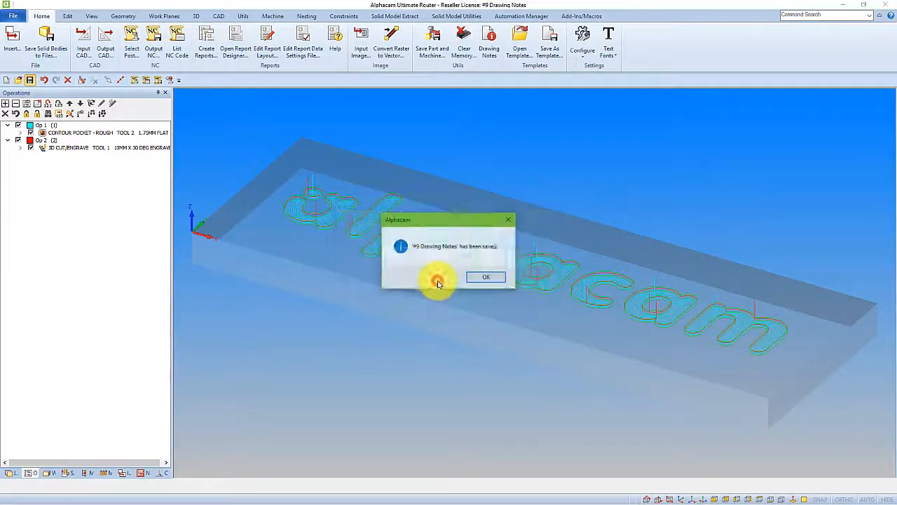
left_click(487, 279)
Step: Start a new drawing and reopen #9 Drawing Notes.ard to check whether the emptied note still appears on opening
left_click(6, 81)
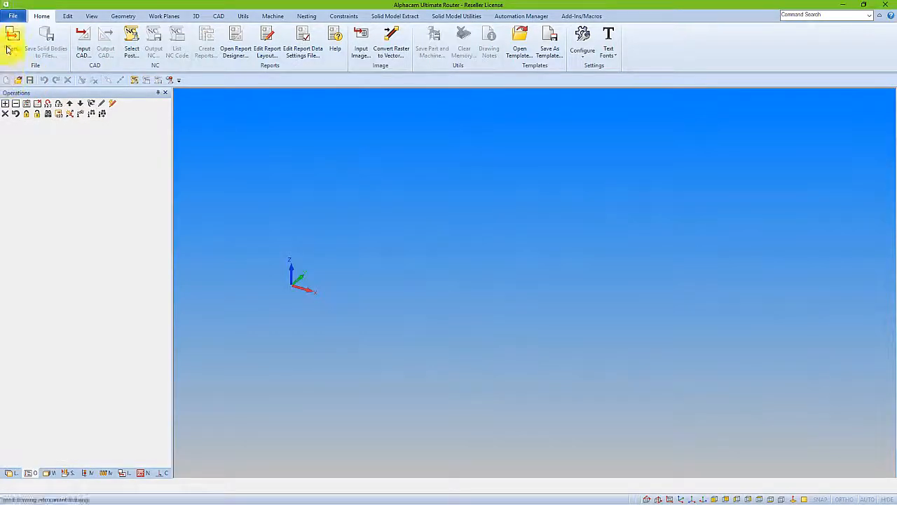
left_click(12, 17)
left_click(118, 55)
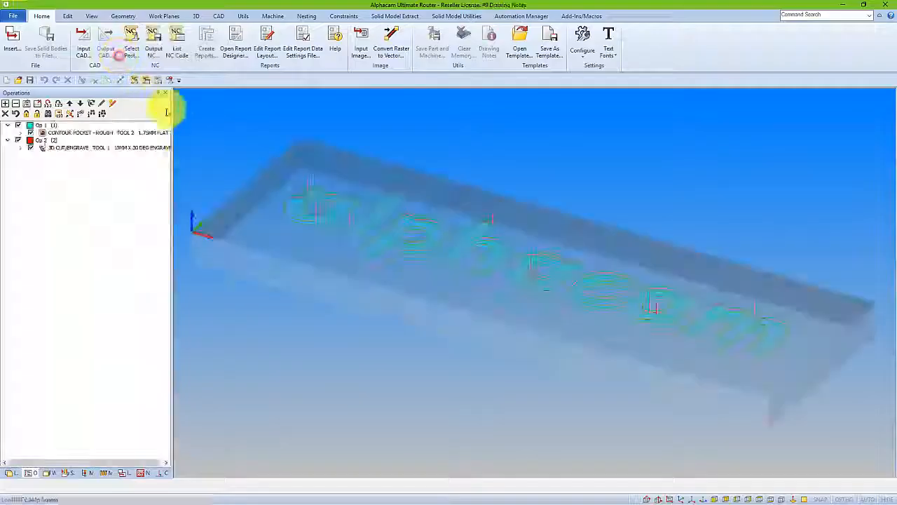